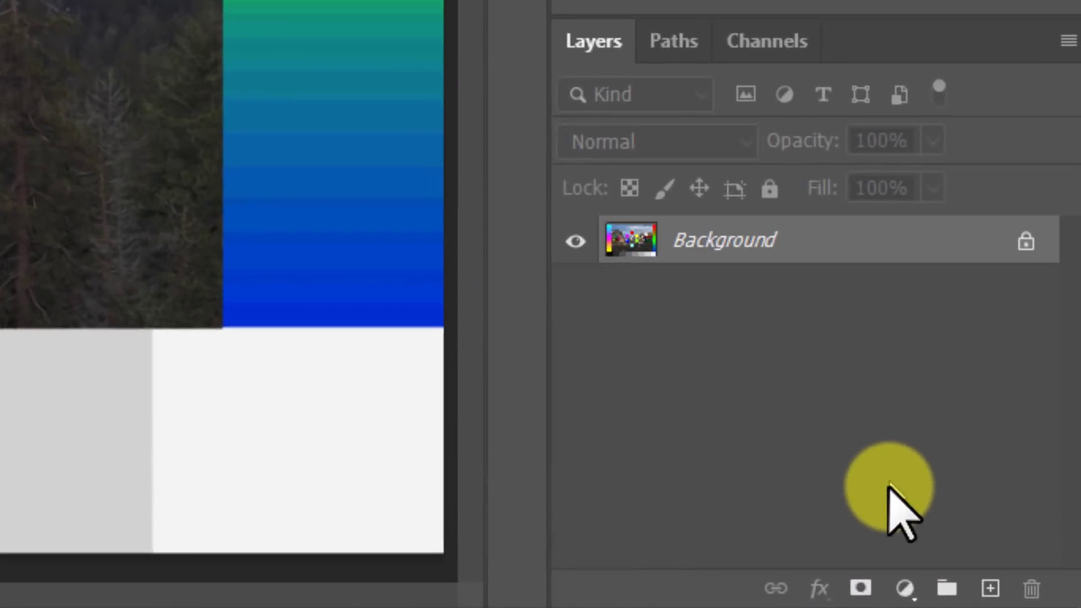
Add a Hue/Saturation adjustment layer and a Selective Color adjustment layer above the Background layer.
left_click(981, 597)
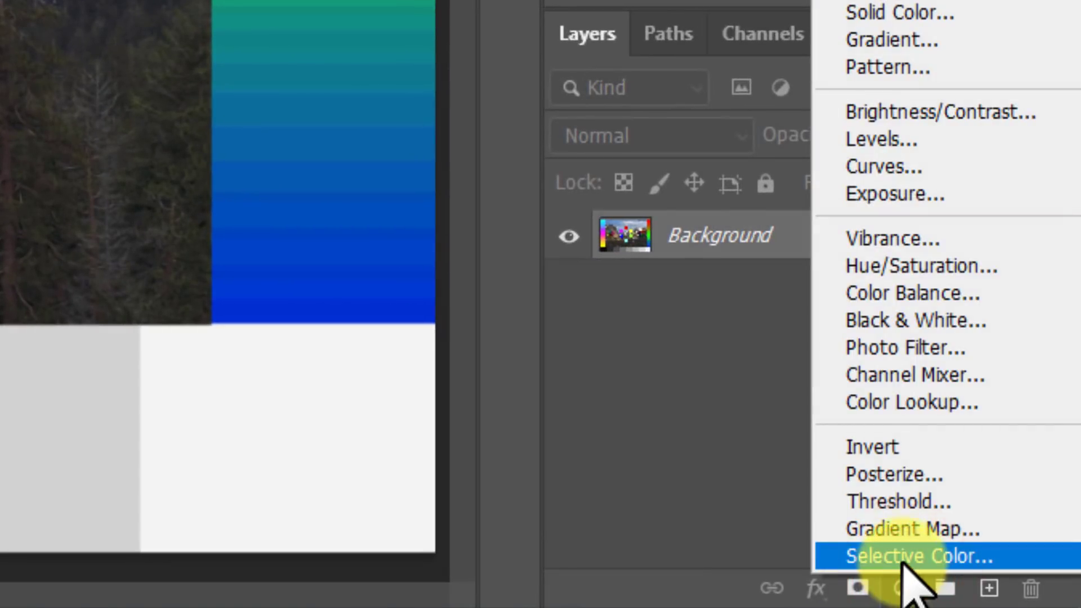
left_click(901, 266)
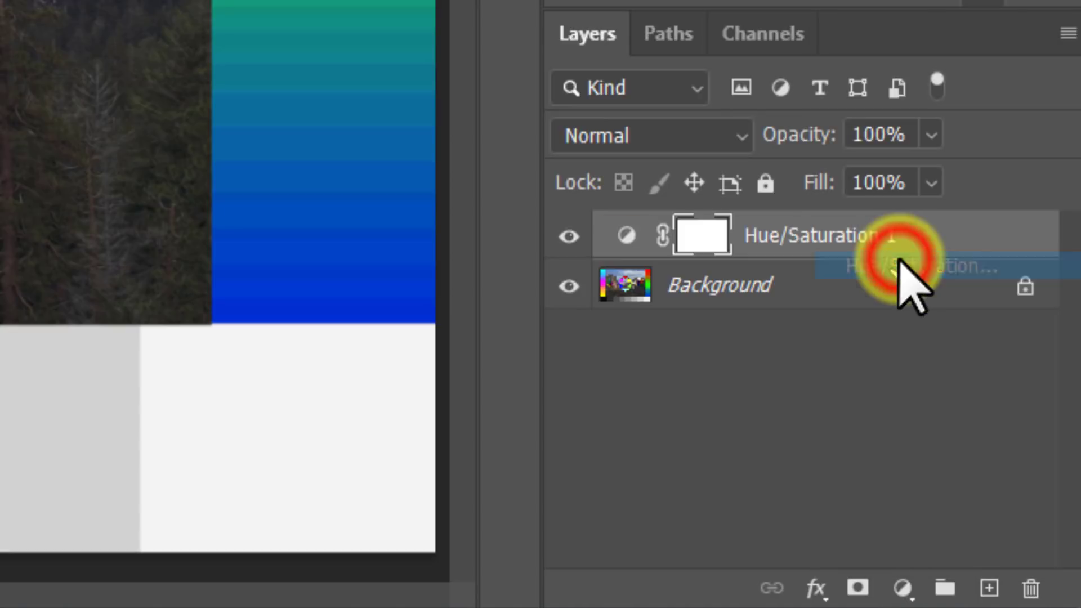
left_click(902, 588)
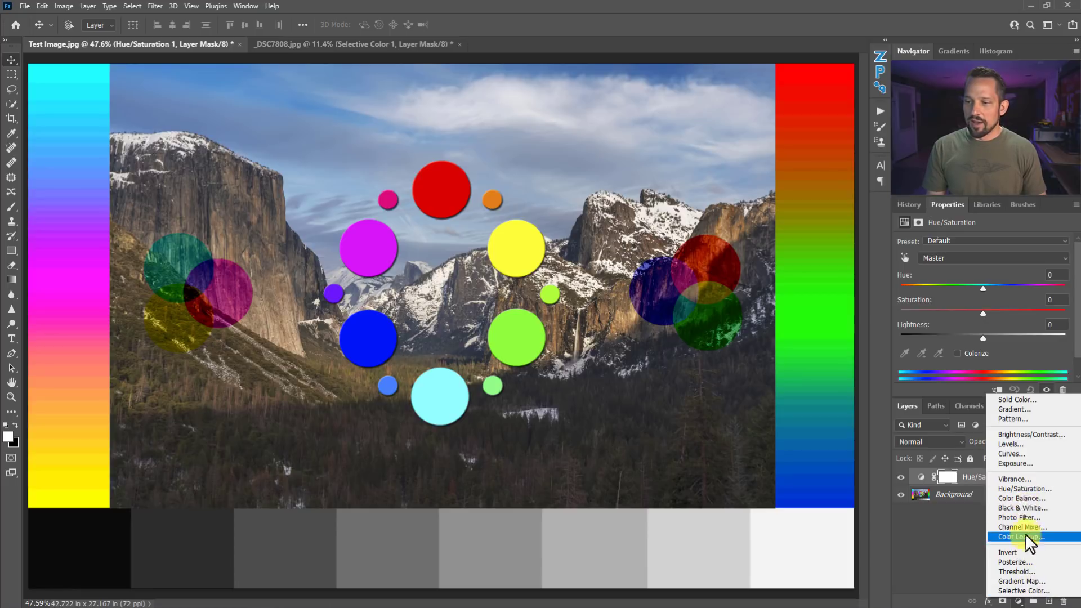
left_click(1019, 590)
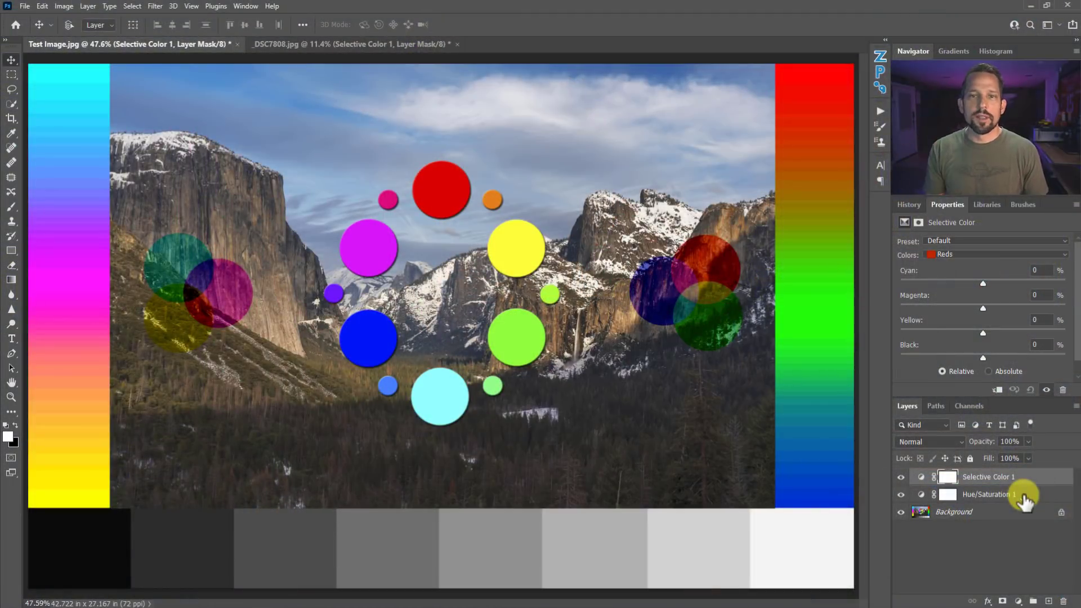
Examine the color ranges offered by the Hue/Saturation layer and the Selective Color layer.
left_click(1021, 497)
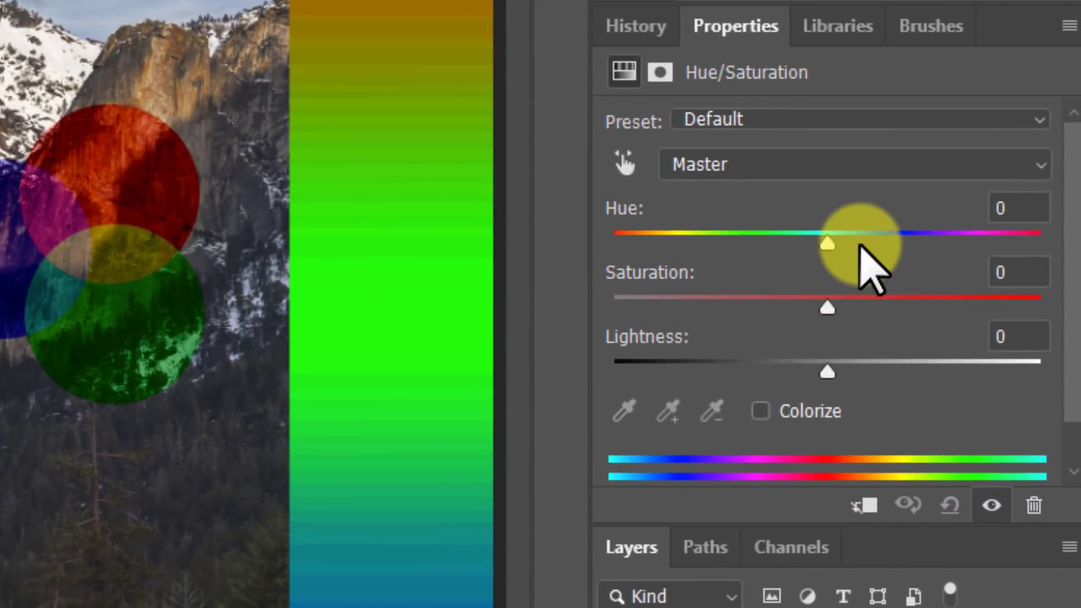
left_click(743, 172)
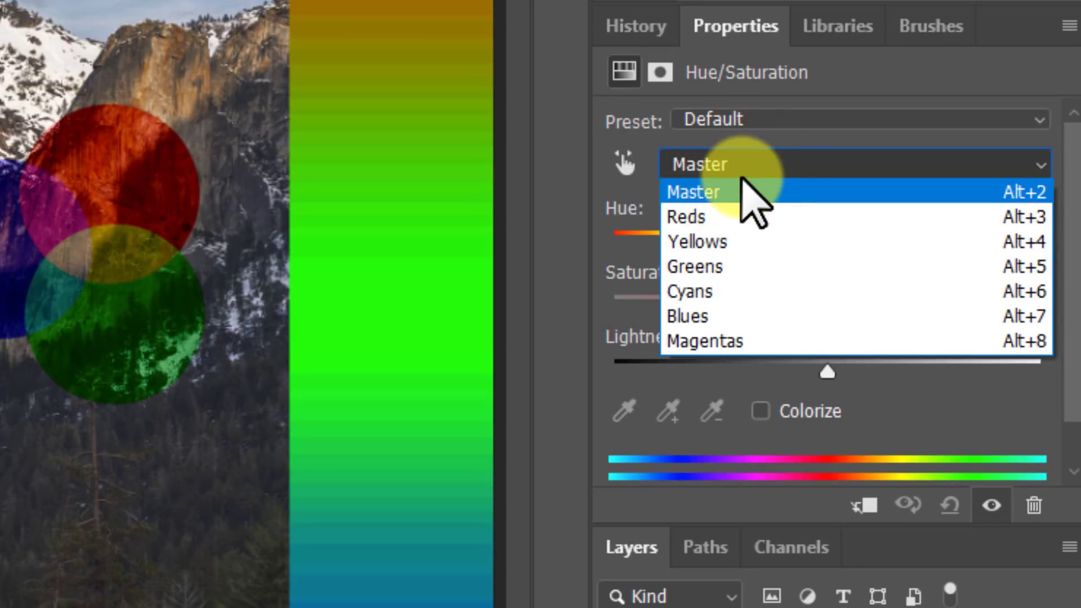
left_click(741, 181)
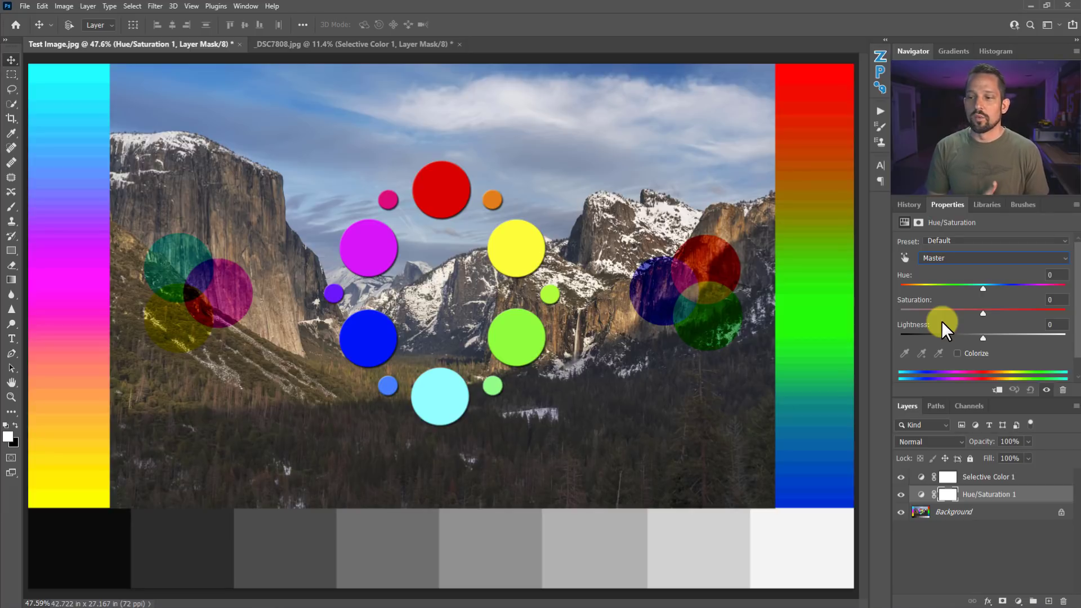
left_click(985, 478)
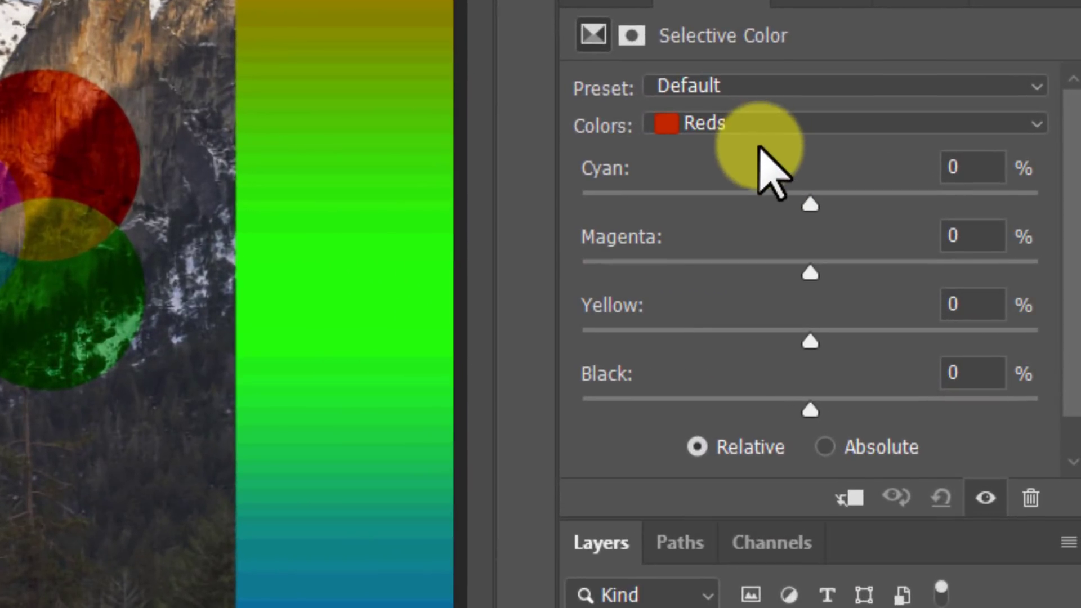
left_click(755, 125)
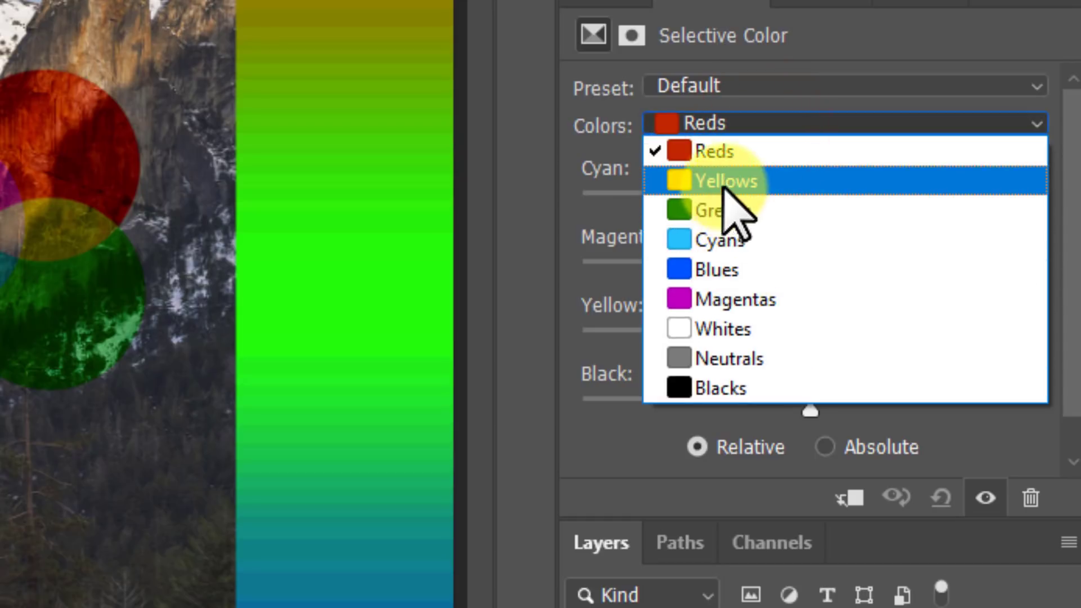
left_click(622, 133)
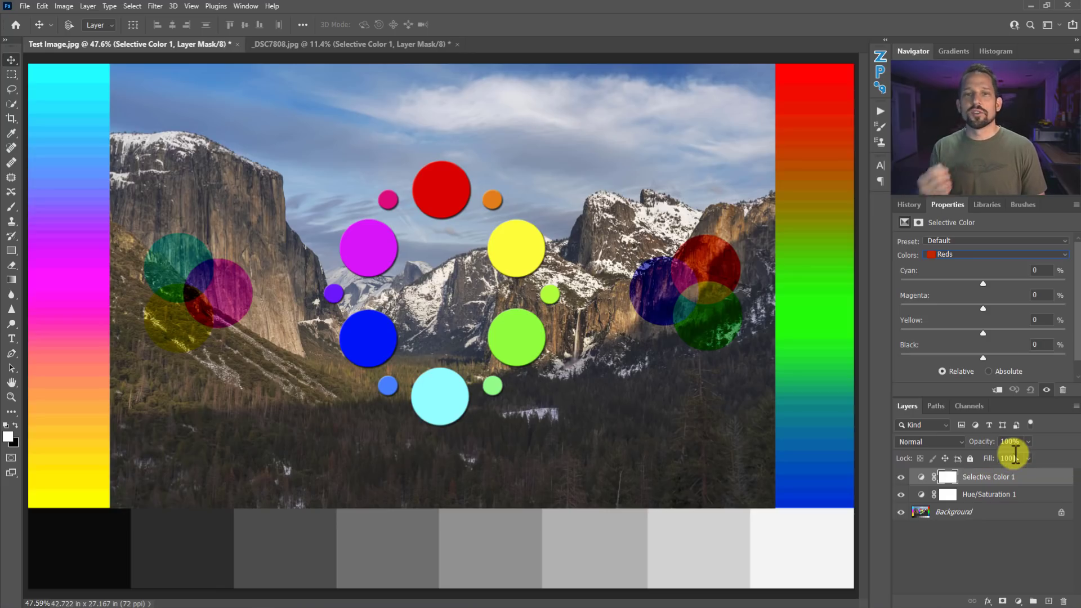
Set the Hue/Saturation layer's Master saturation to -2 and look through the Selective Color layer's color ranges.
left_click(1016, 492)
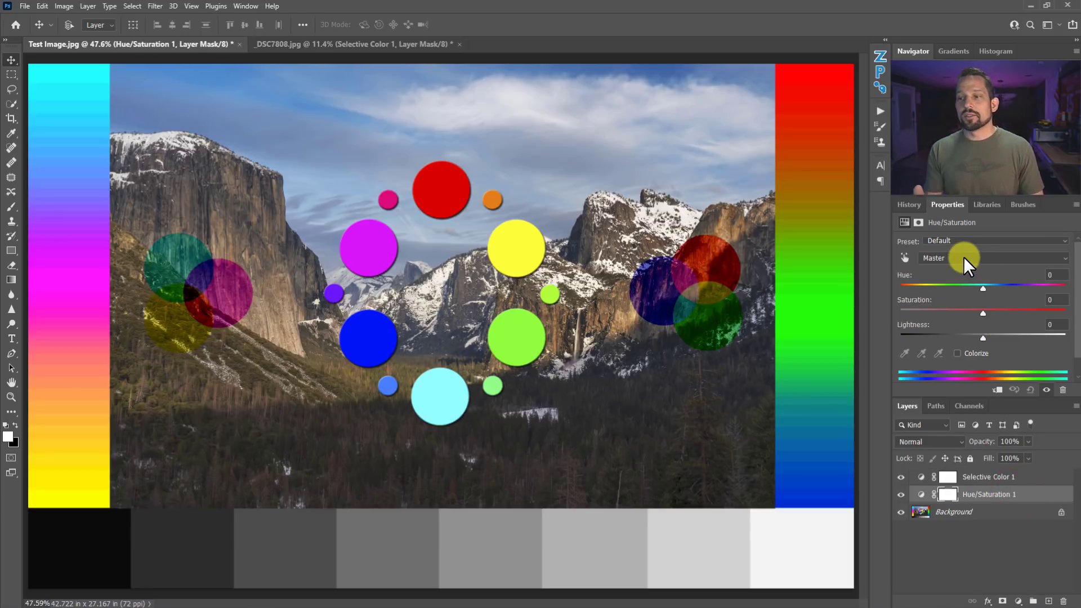
mouse_move(982, 312)
left_mouse_down()
mouse_move(1065, 312)
mouse_move(980, 313)
left_mouse_up()
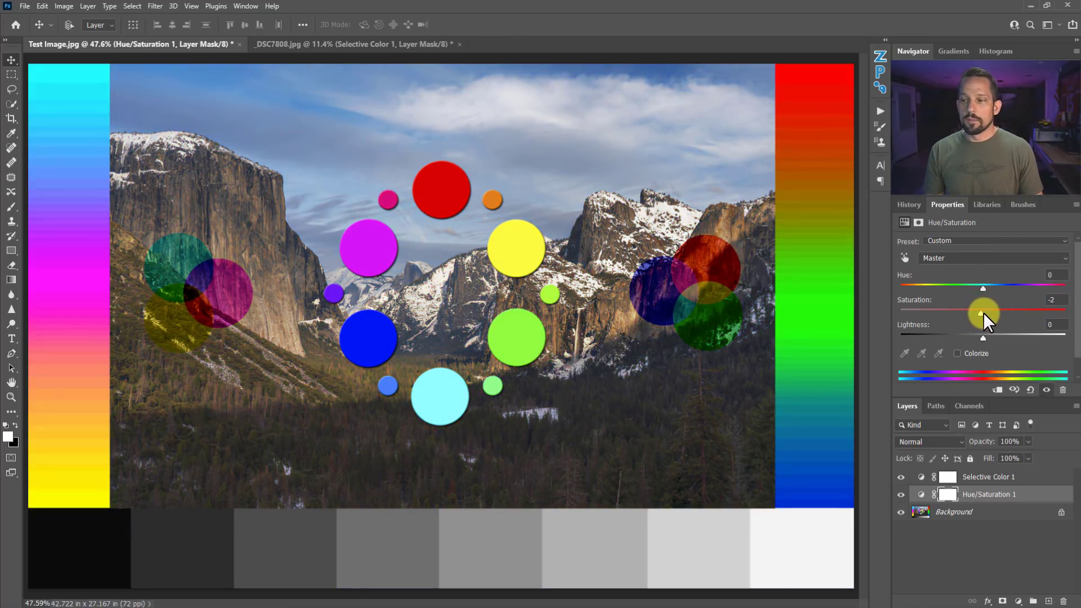
left_click_drag(997, 478, 996, 482)
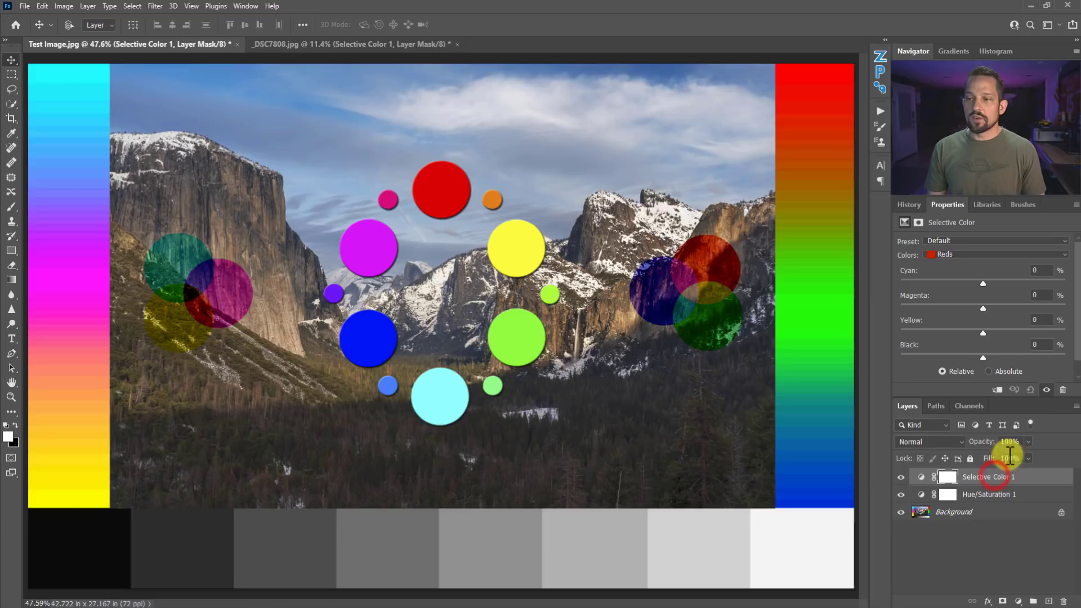
left_click(1001, 255)
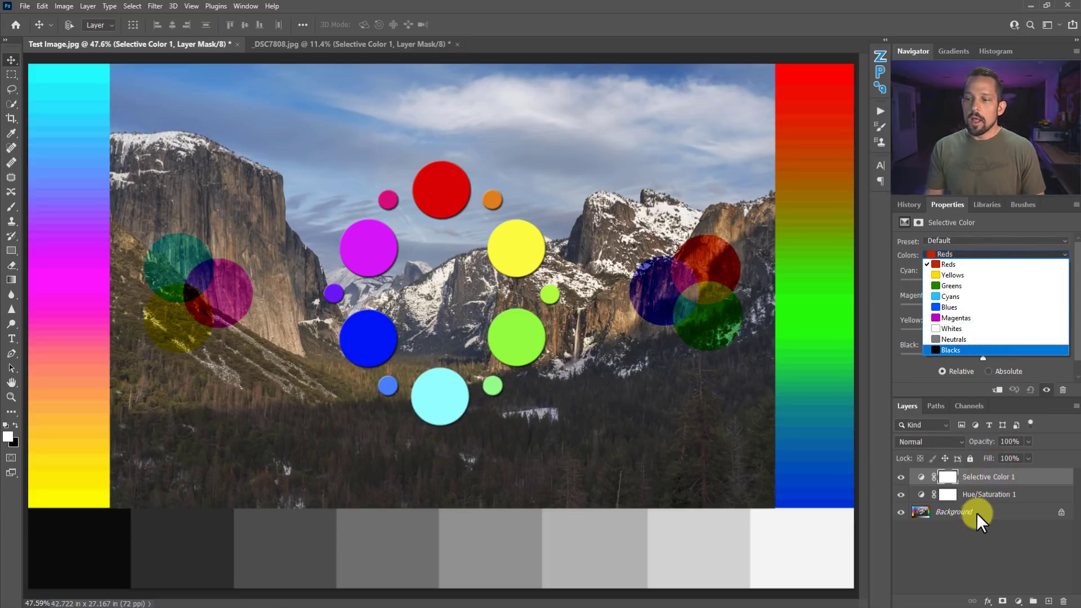
On the Hue/Saturation layer, use on-image targeted adjustment to sample the blue sky and the rock face, picking Blues and Reds.
left_click(981, 493)
left_click(981, 493)
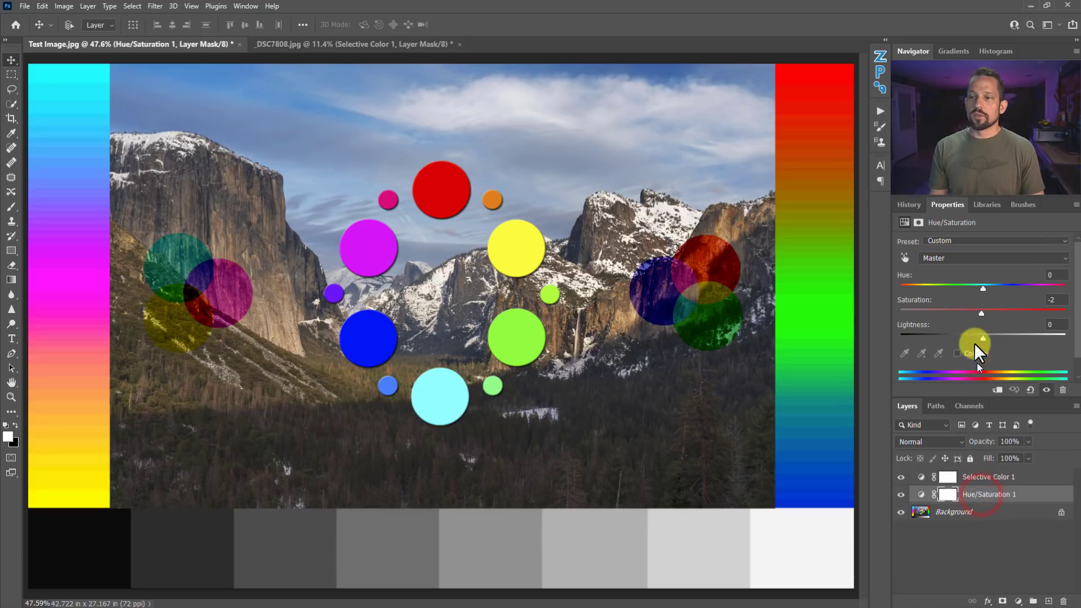
left_click(906, 256)
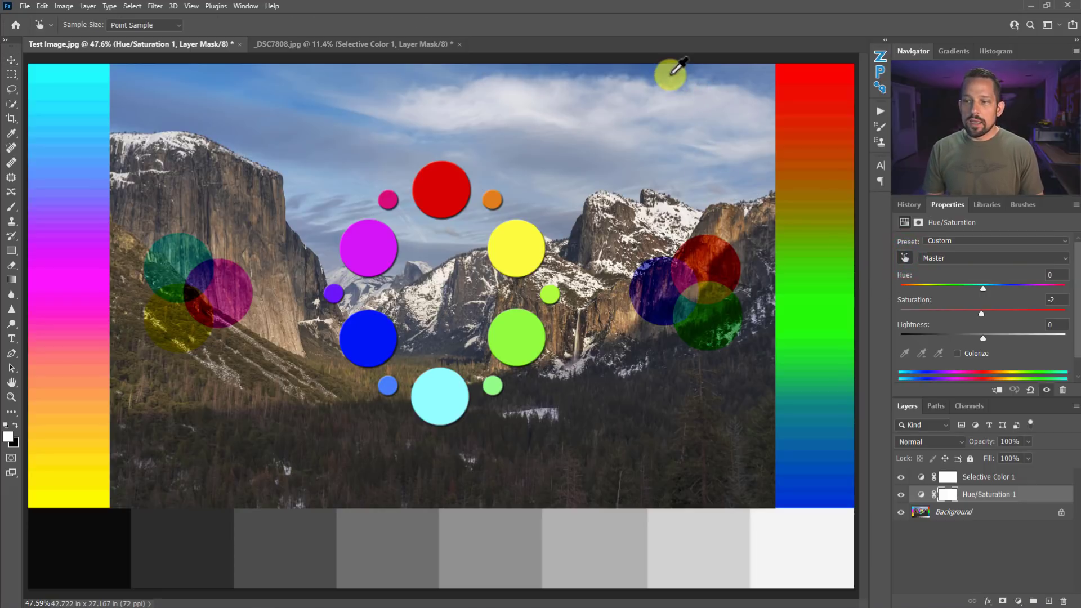
left_click(668, 72)
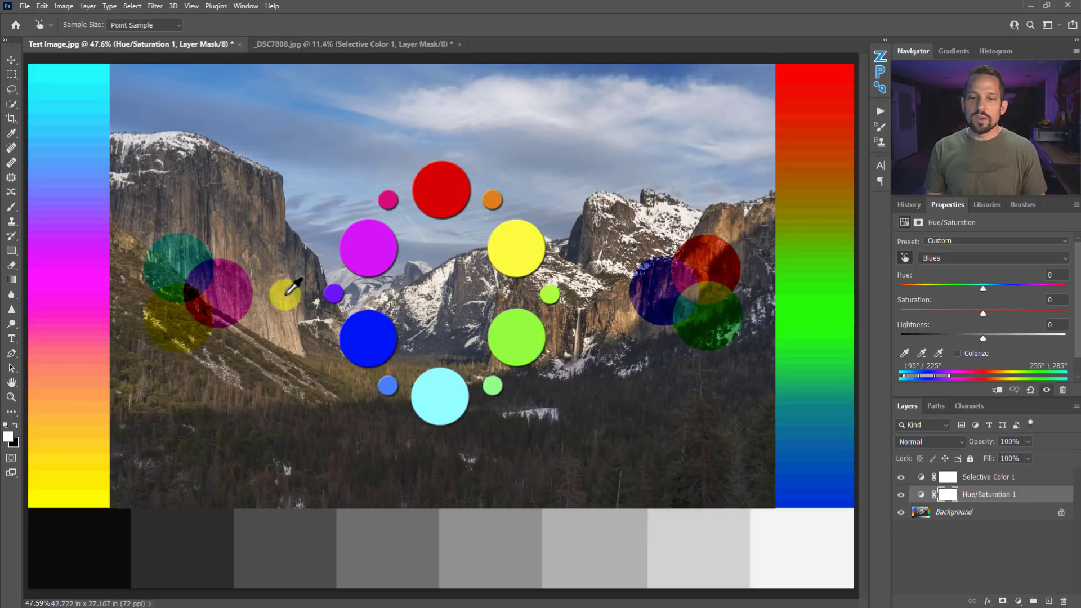
left_click(286, 294)
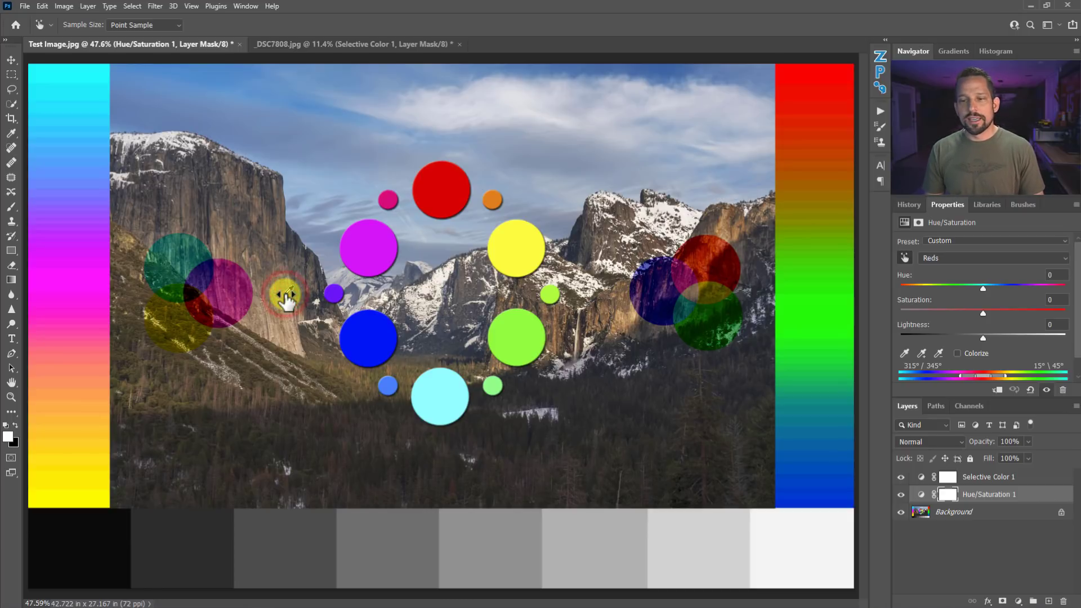
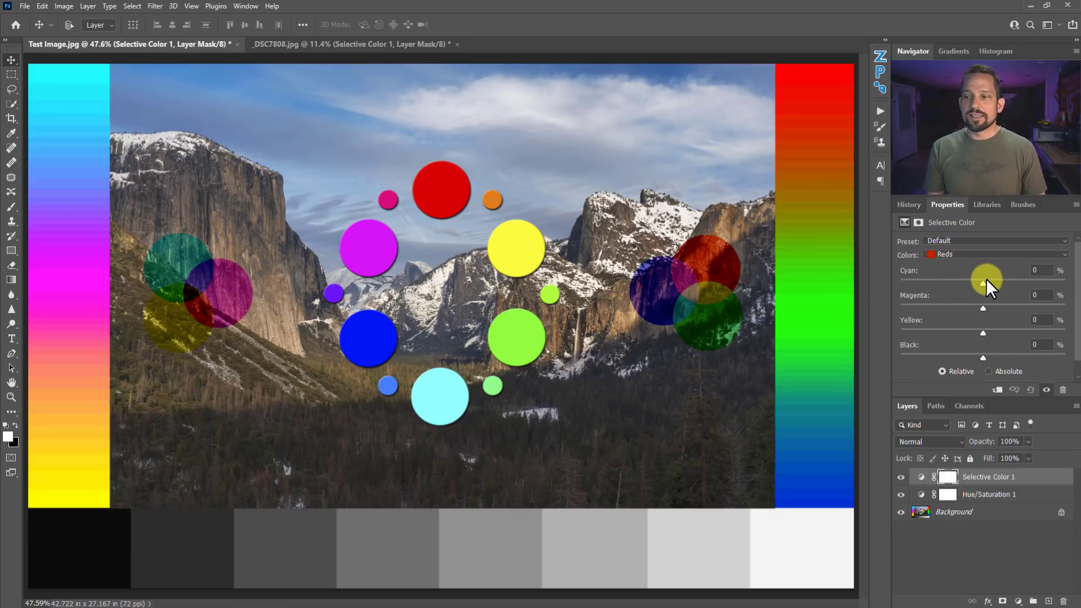
In the Selective Color layer's Reds, try Cyan at +100, return it to 0, and set Magenta to -1 and Yellow to +1.
left_click_drag(984, 282, 1064, 283)
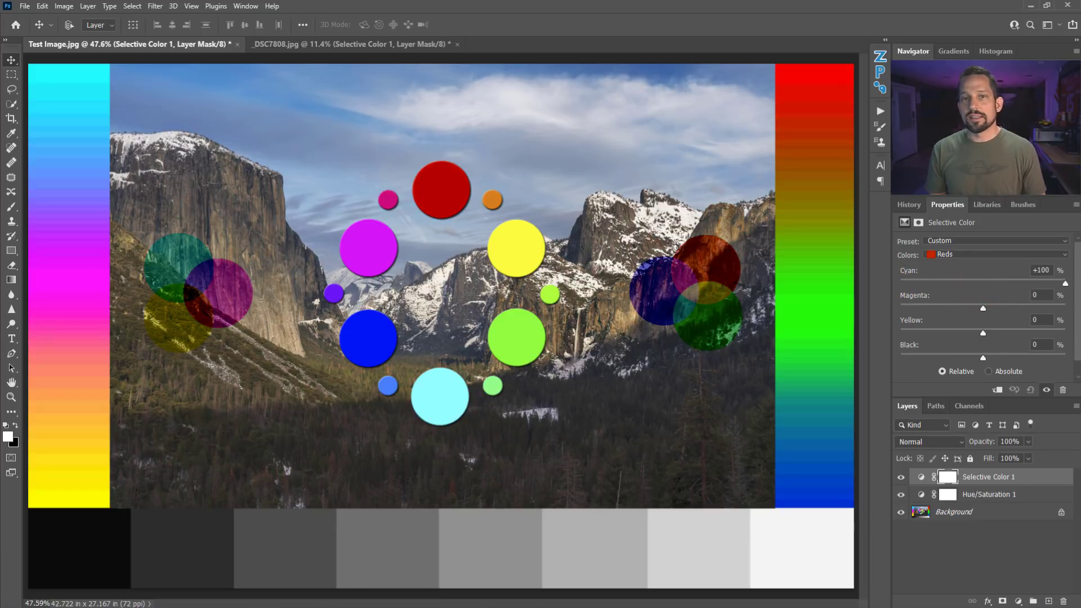
left_click_drag(1065, 283, 981, 288)
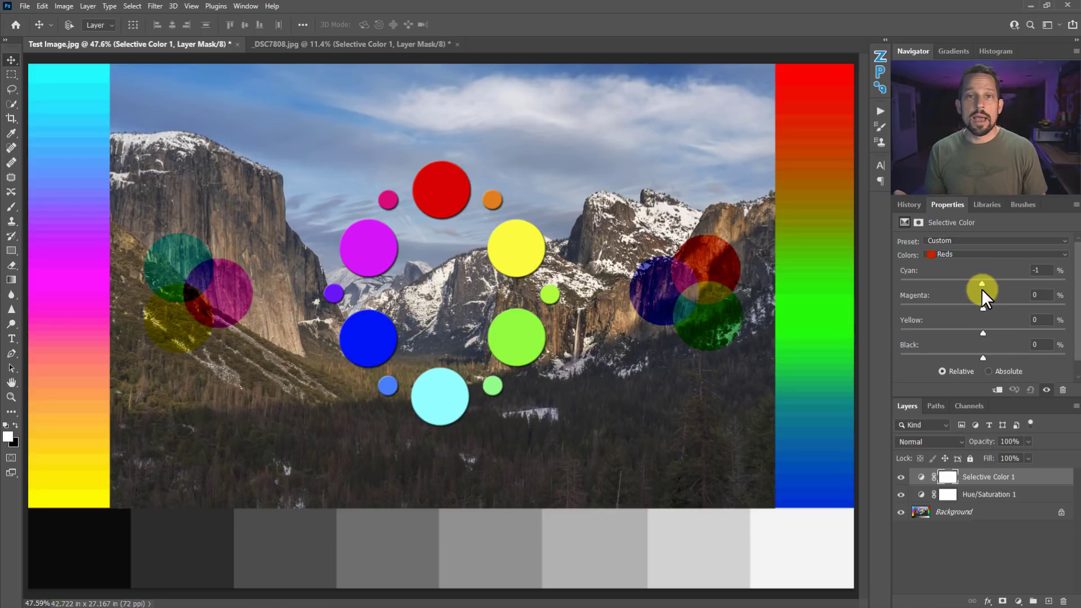
left_click_drag(981, 289, 983, 287)
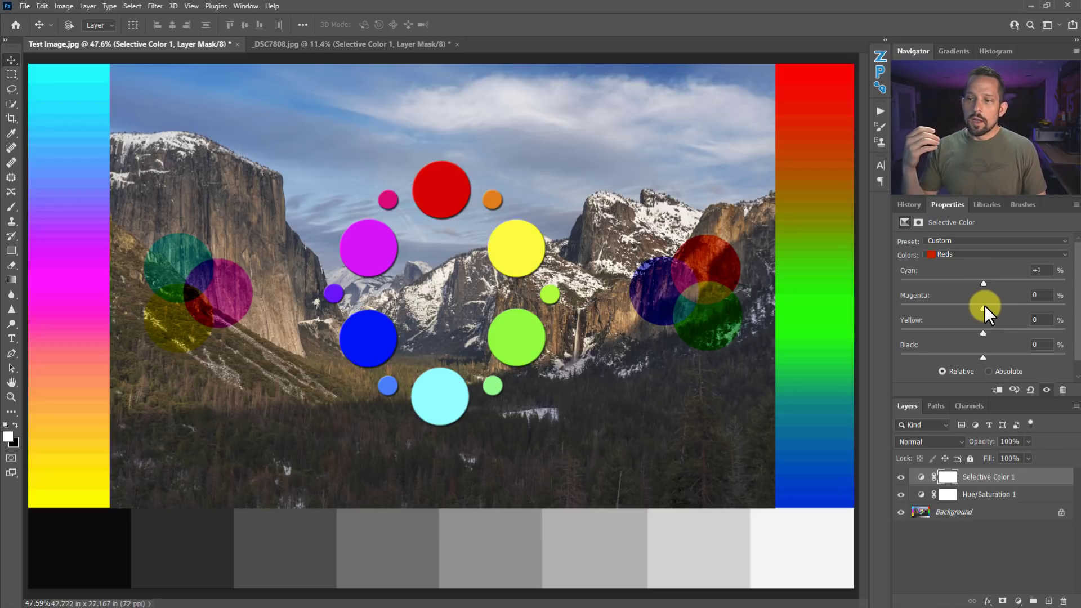
left_click_drag(983, 307, 982, 328)
left_click_drag(983, 282, 981, 283)
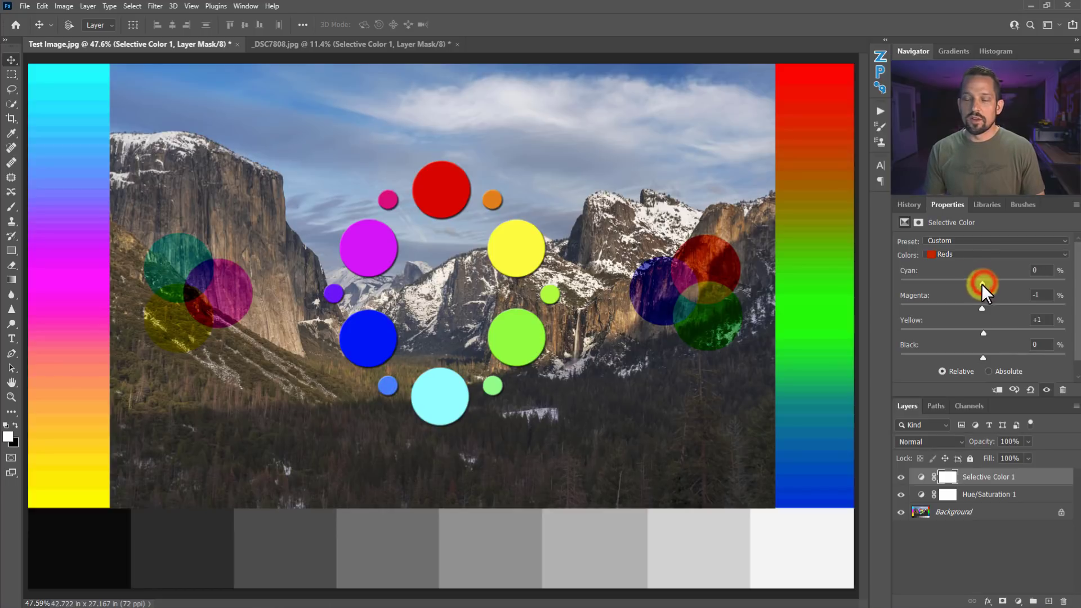
Switch Selective Color to Absolute and set the Reds to Cyan +56, Magenta -83 and Yellow -100.
left_click(990, 371)
left_click_drag(981, 279, 1028, 275)
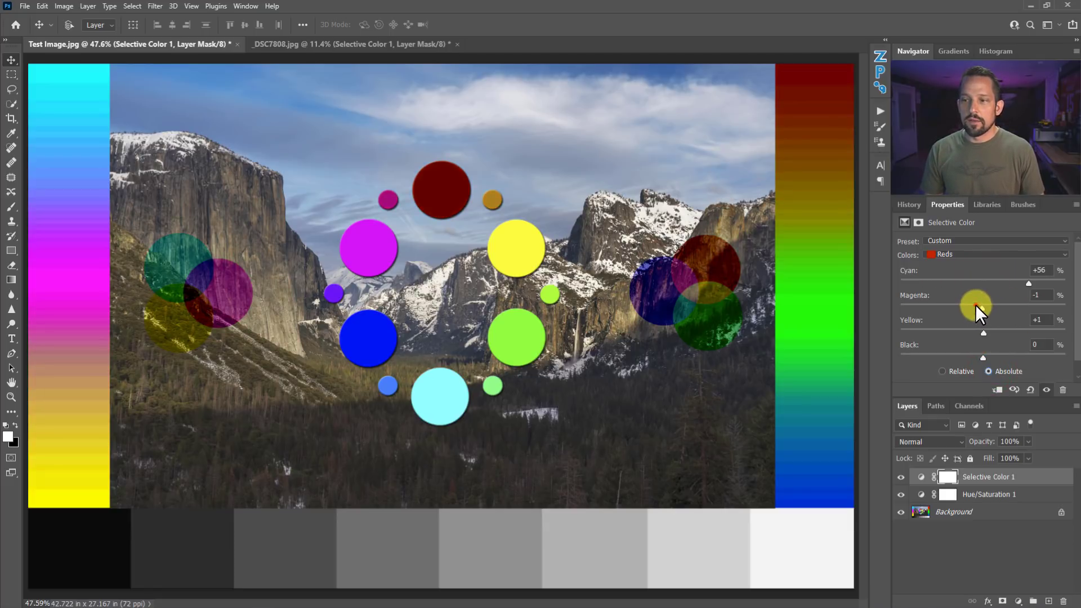
left_click_drag(975, 306, 920, 303)
left_click_drag(1017, 323, 914, 323)
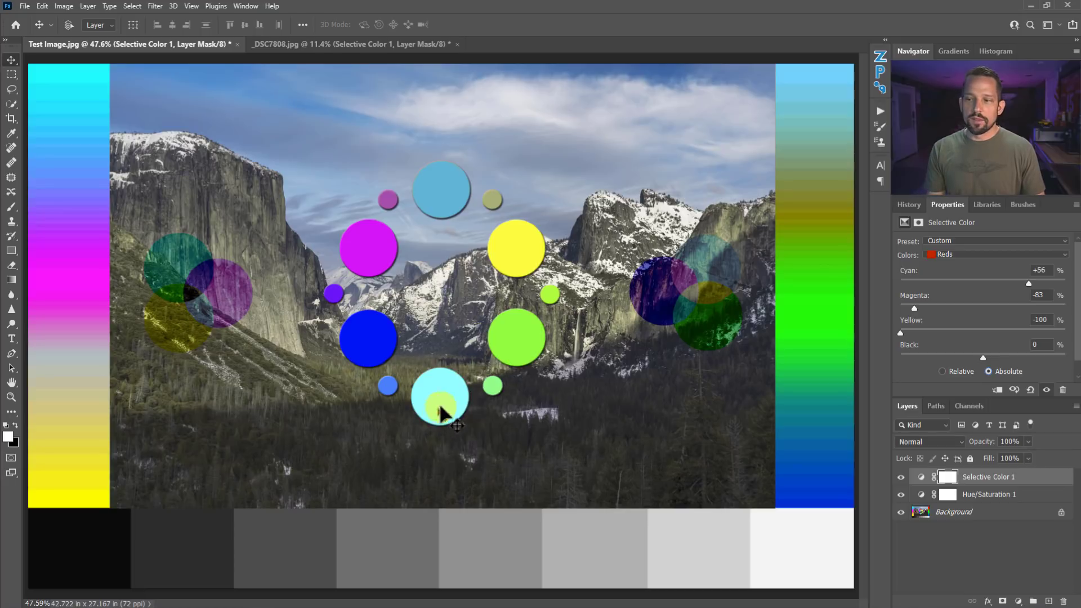
Return Selective Color to Relative and reset the Yellow, Magenta and Cyan values of the Reds to 0.
left_click(957, 372)
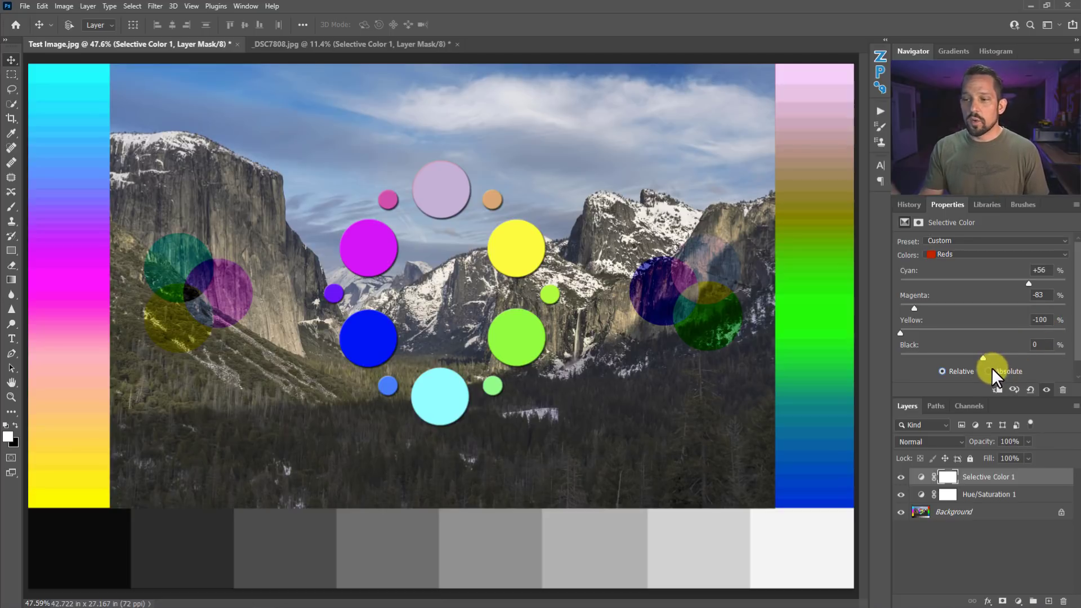
left_click(1035, 320)
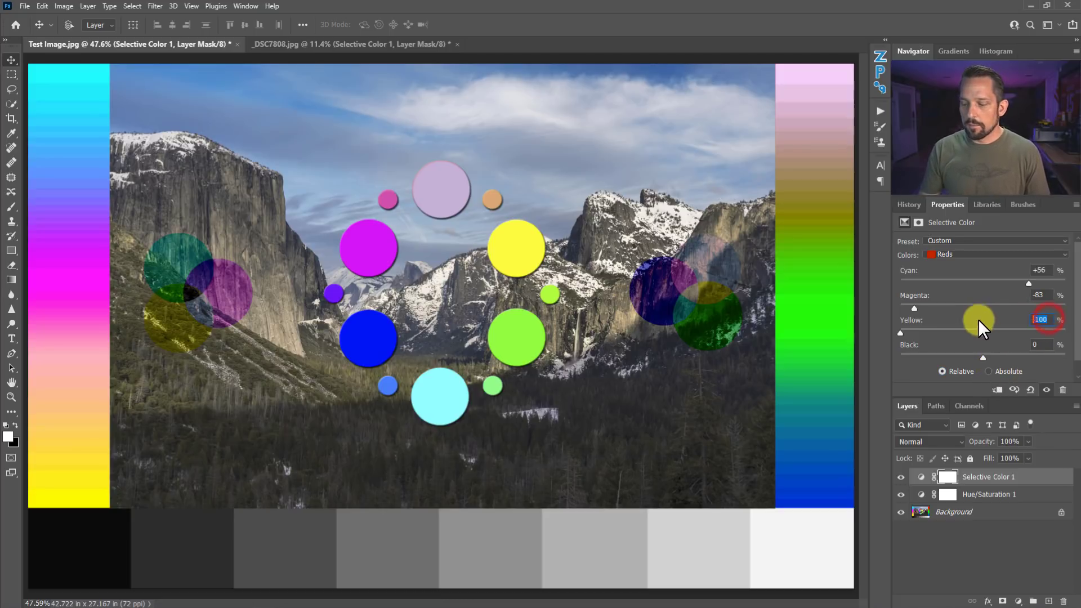
type("0")
left_click(1028, 295)
type("0")
left_click(1046, 270)
type("0")
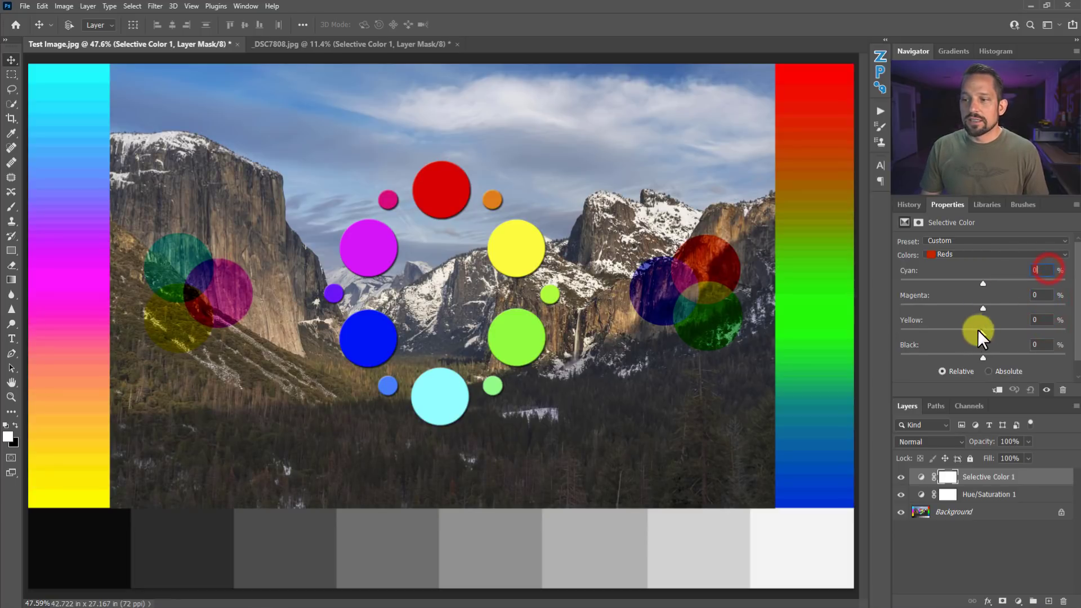
In the Hue/Saturation layer's Reds range, set Hue to -91 and Saturation to +36.
left_click(965, 494)
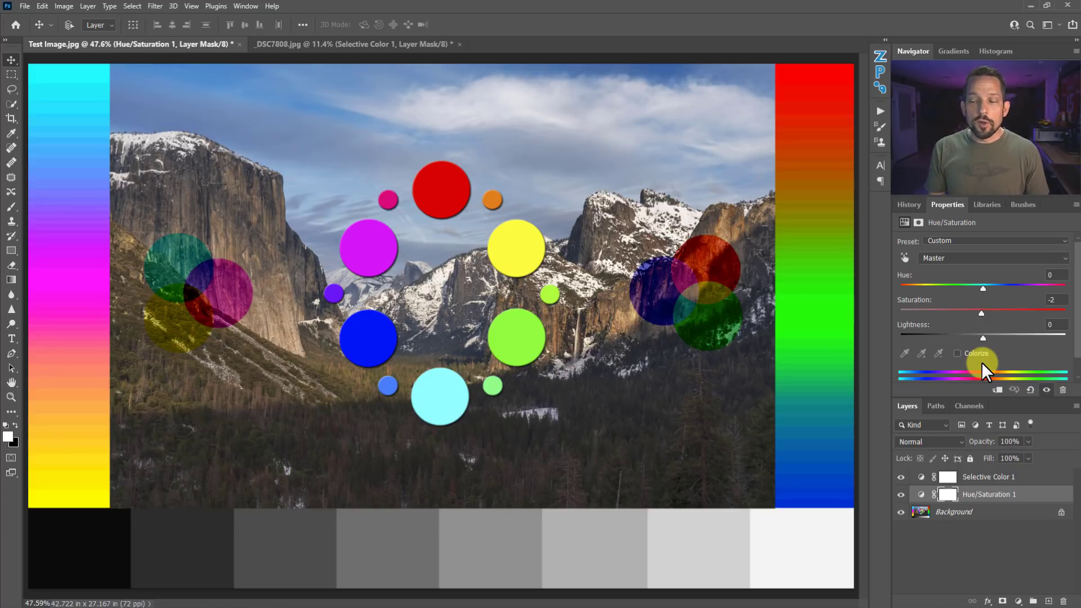
left_click(944, 257)
left_click(936, 278)
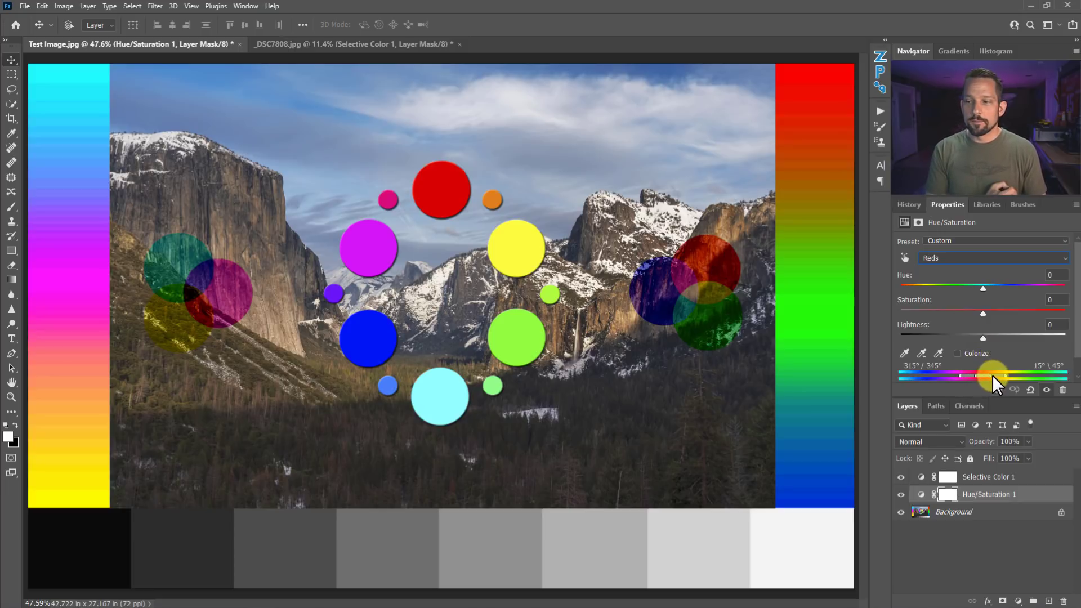
left_click_drag(982, 313, 929, 275)
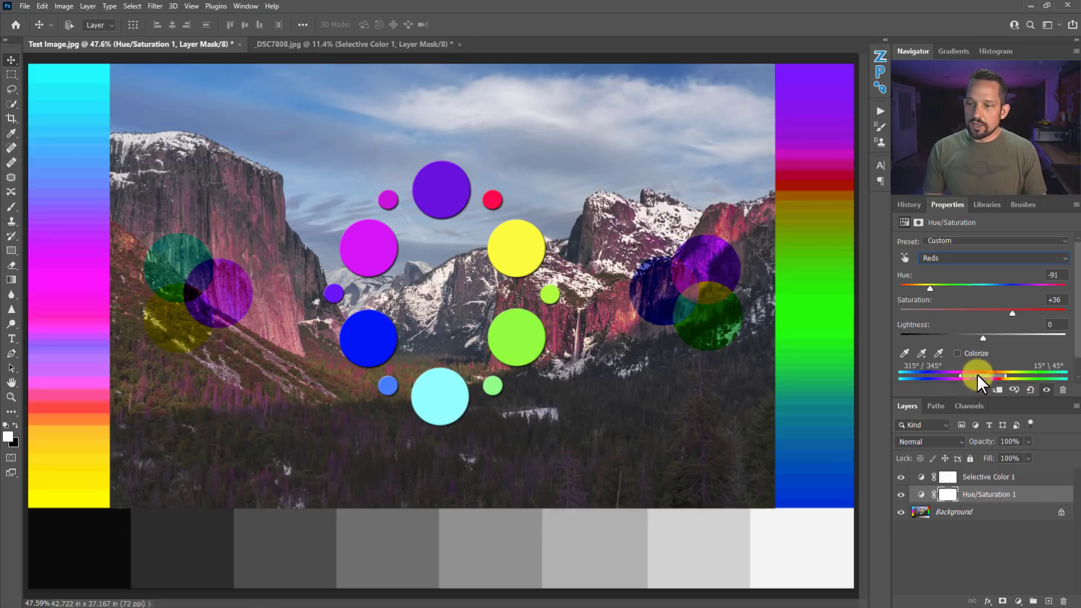
Widen the Reds range of the Hue/Saturation layer to 251°/305° at its start and 69°/124° at its end.
left_click_drag(872, 509, 887, 512)
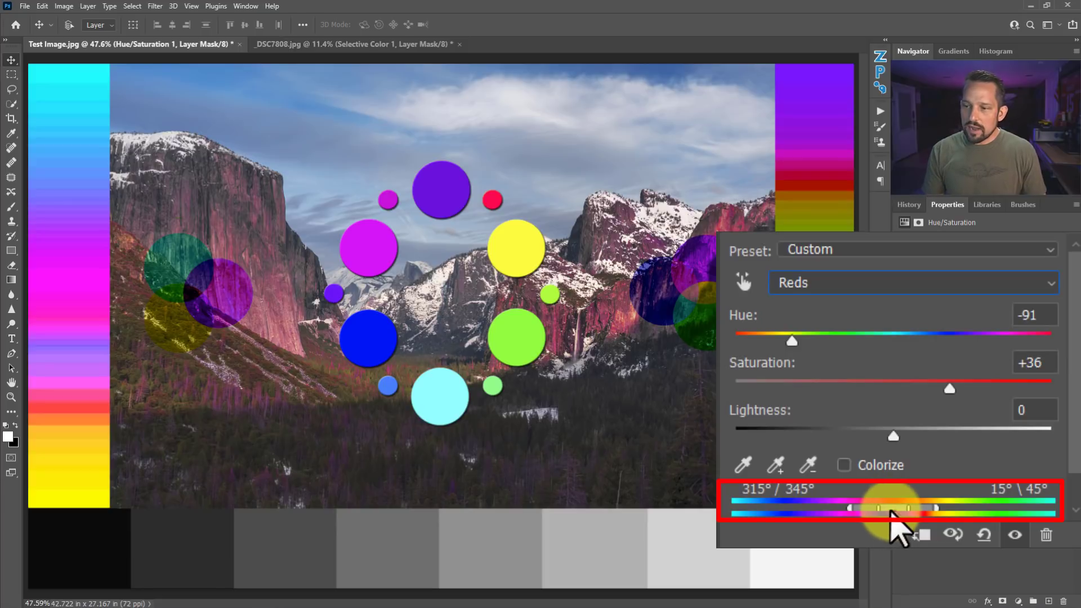
left_click_drag(877, 511, 860, 493)
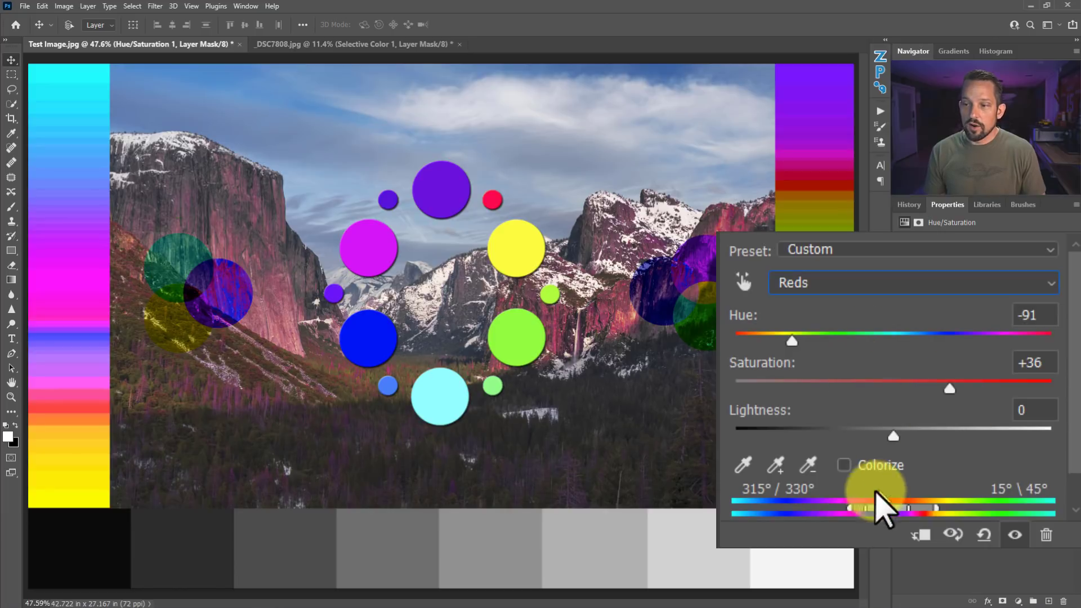
mouse_move(847, 506)
left_mouse_down()
mouse_move(784, 501)
mouse_move(820, 497)
mouse_move(796, 498)
left_mouse_up()
left_click_drag(936, 508, 1007, 508)
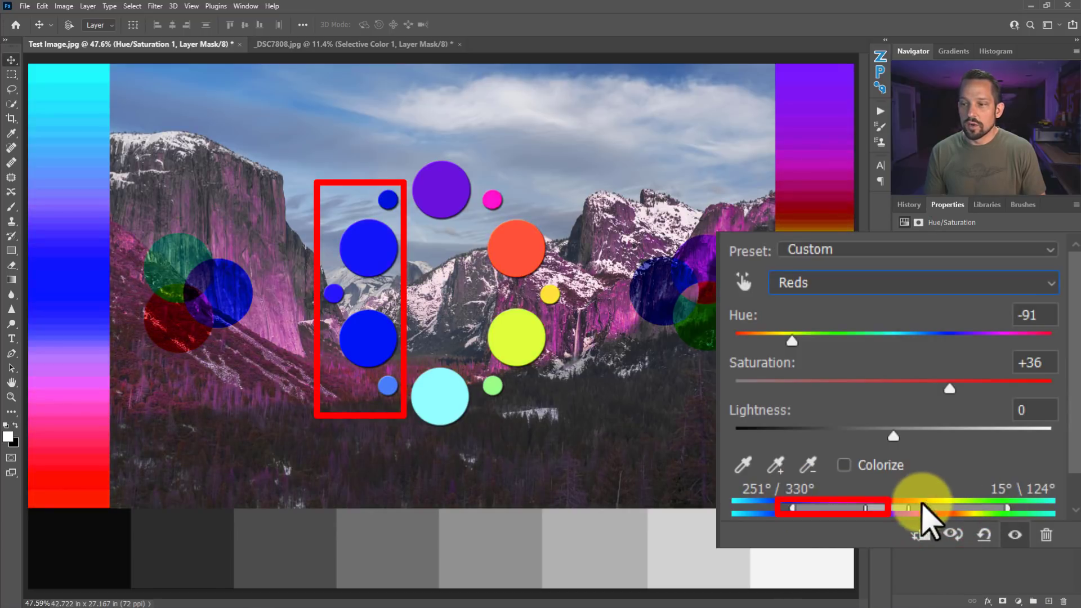
left_click_drag(909, 506, 957, 509)
mouse_move(865, 507)
left_mouse_down()
mouse_move(848, 511)
mouse_move(851, 522)
left_mouse_up()
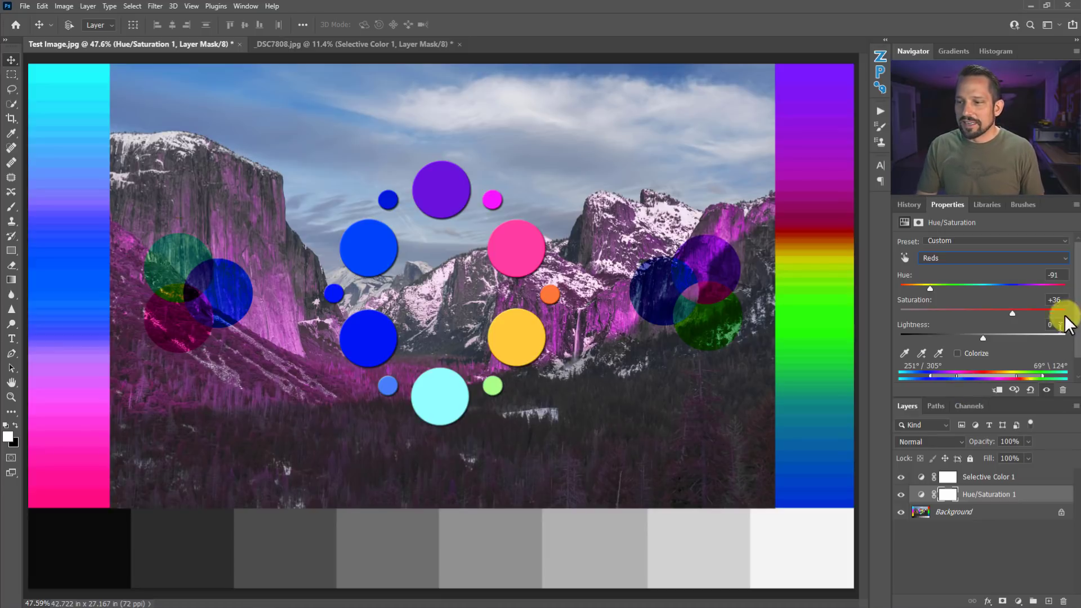
Set the Hue/Saturation layer's Reds to Hue -16 and Saturation +19, and narrow the range to 326°/354° and 24°/51°.
left_click_drag(931, 288, 967, 282)
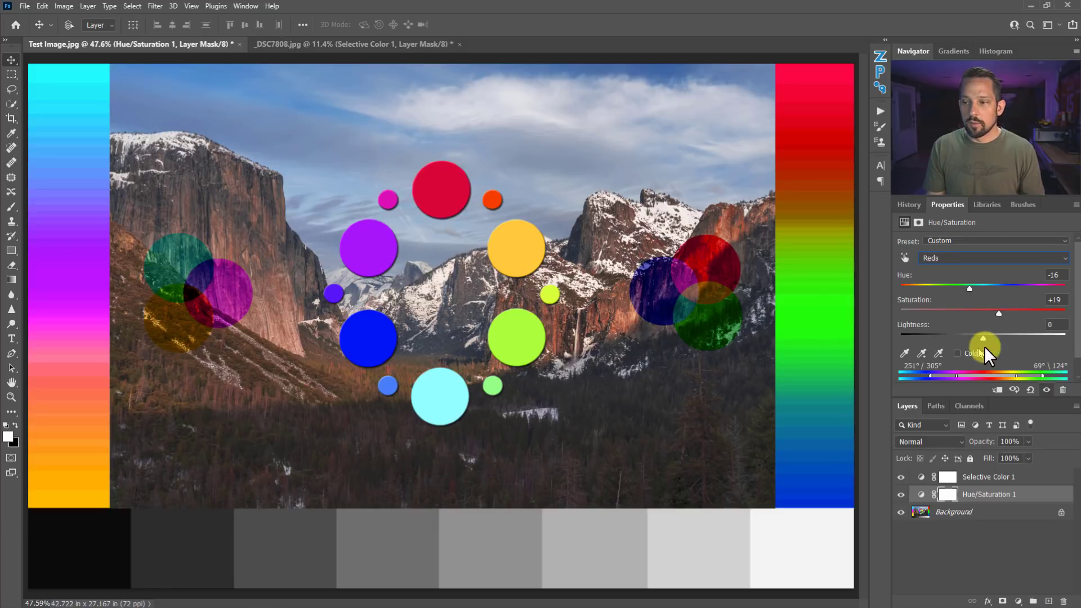
left_click_drag(957, 373, 994, 376)
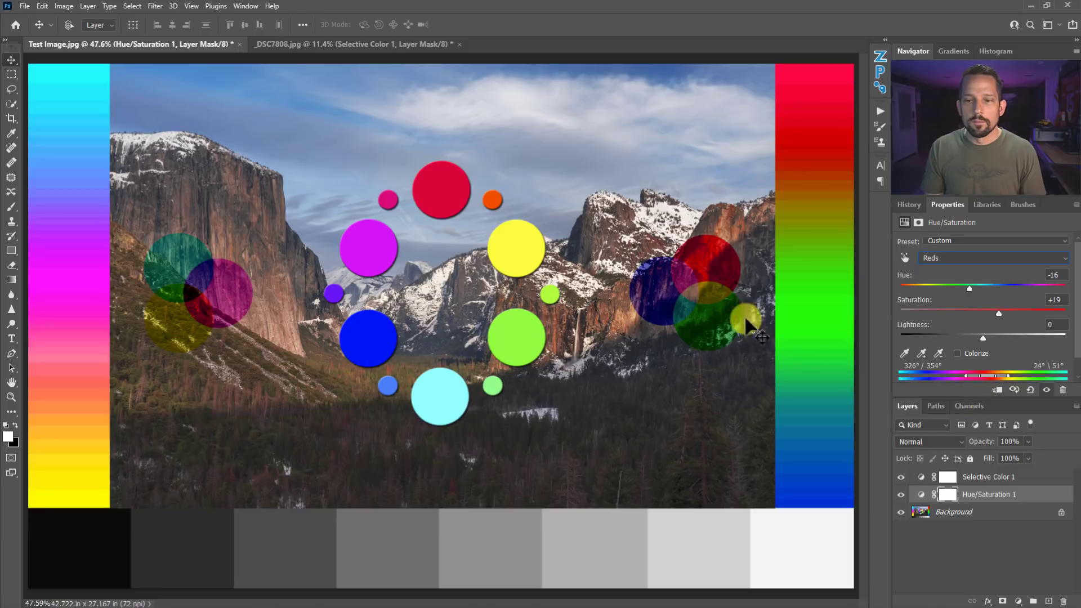
Reset the Hue/Saturation adjustment, briefly check the Selective Color layer, and return to the Hue/Saturation layer.
left_click(1031, 390)
left_click(1013, 477)
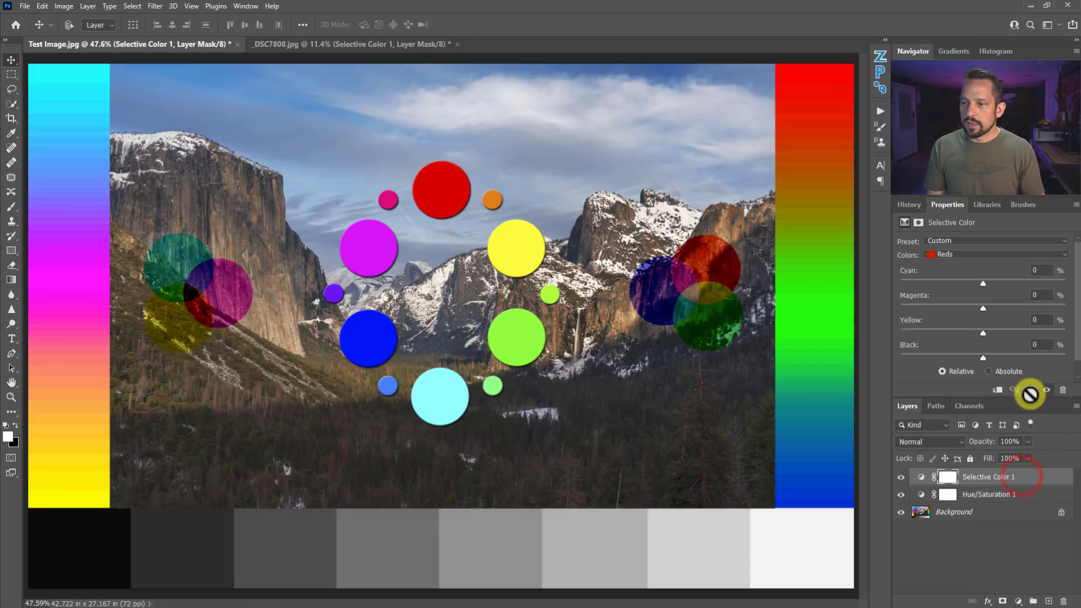
left_click(1013, 495)
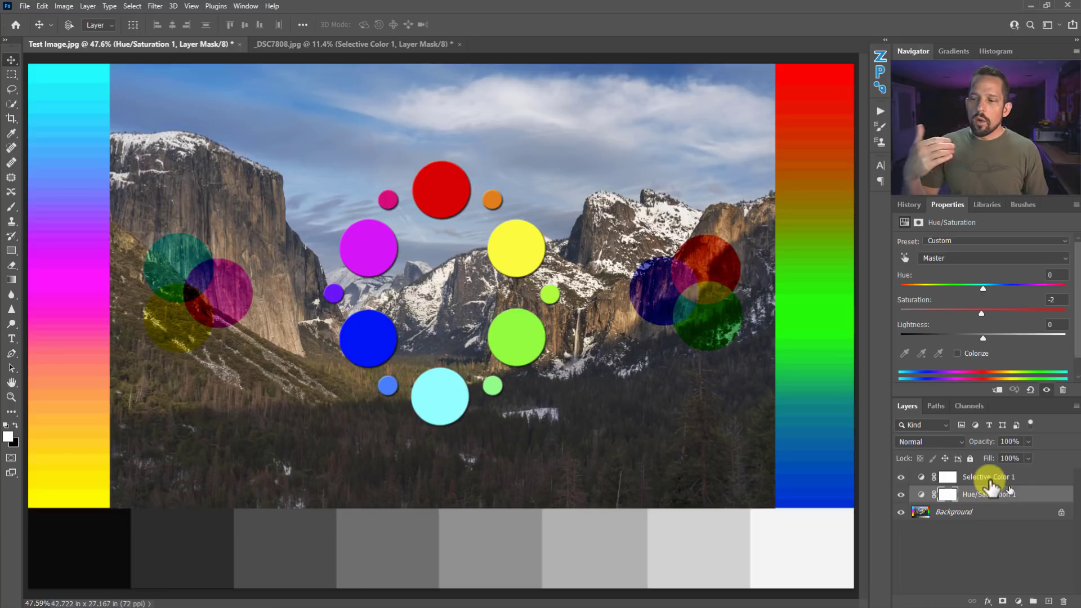
Sample the sky with the Hue/Saturation targeted adjustment tool and set the Blues' Saturation to +100.
left_click(901, 258)
left_click(664, 70)
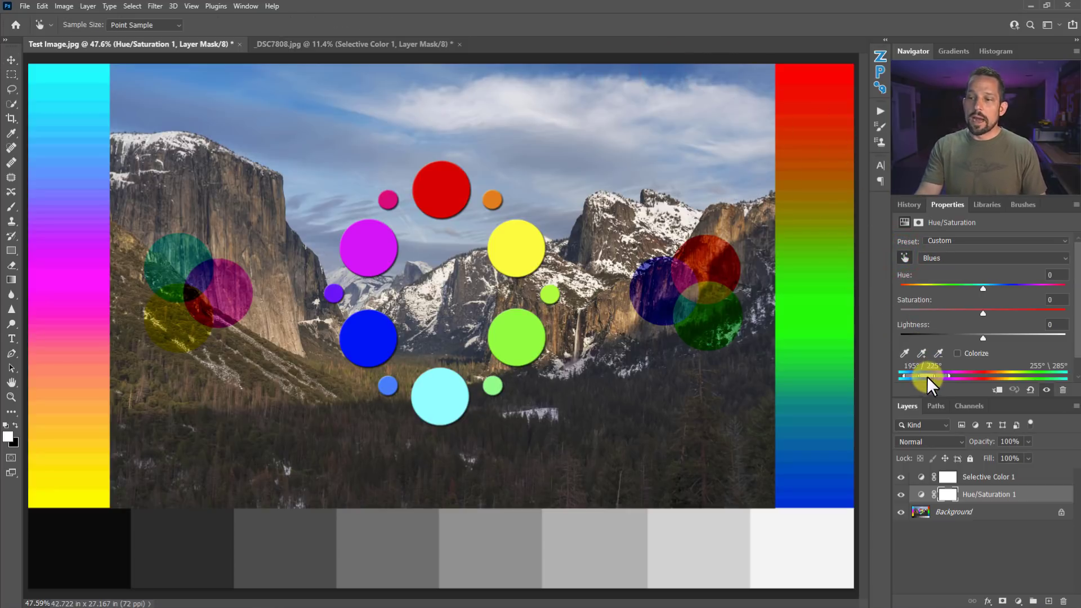
left_click_drag(984, 312, 1067, 300)
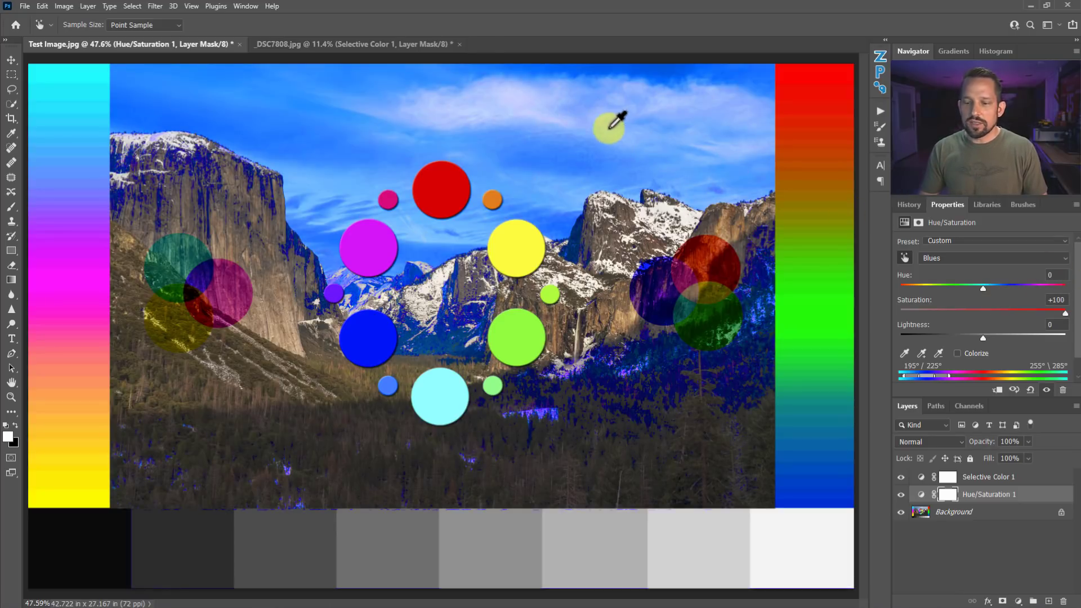
Inspect the sky up close while setting the Blues' Hue to +180, and set their Lightness to -100.
left_click_drag(560, 148, 630, 161)
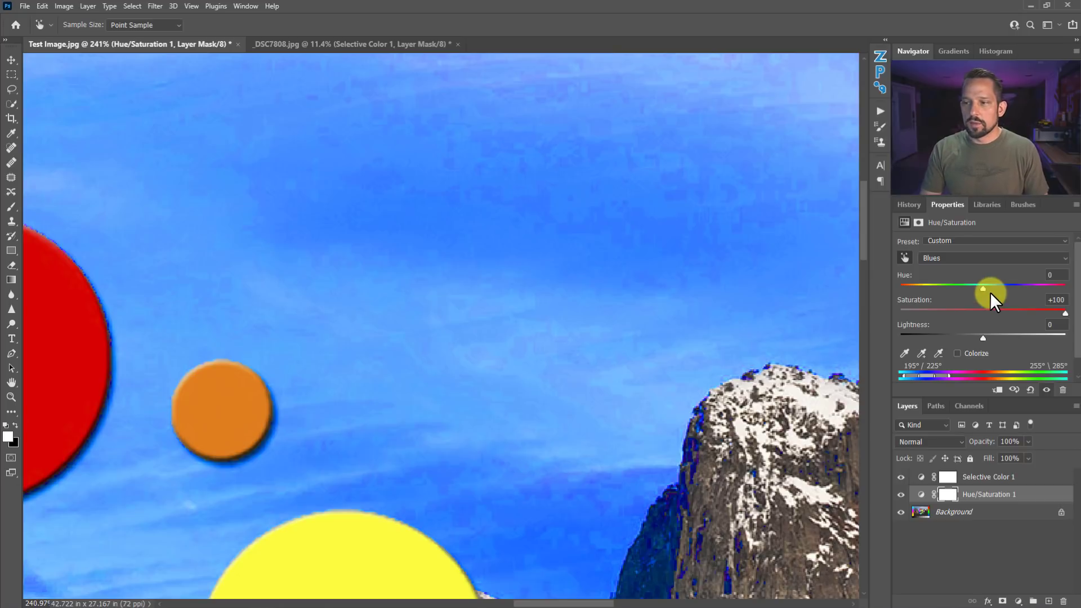
left_click_drag(984, 291, 1066, 285)
right_click(637, 243)
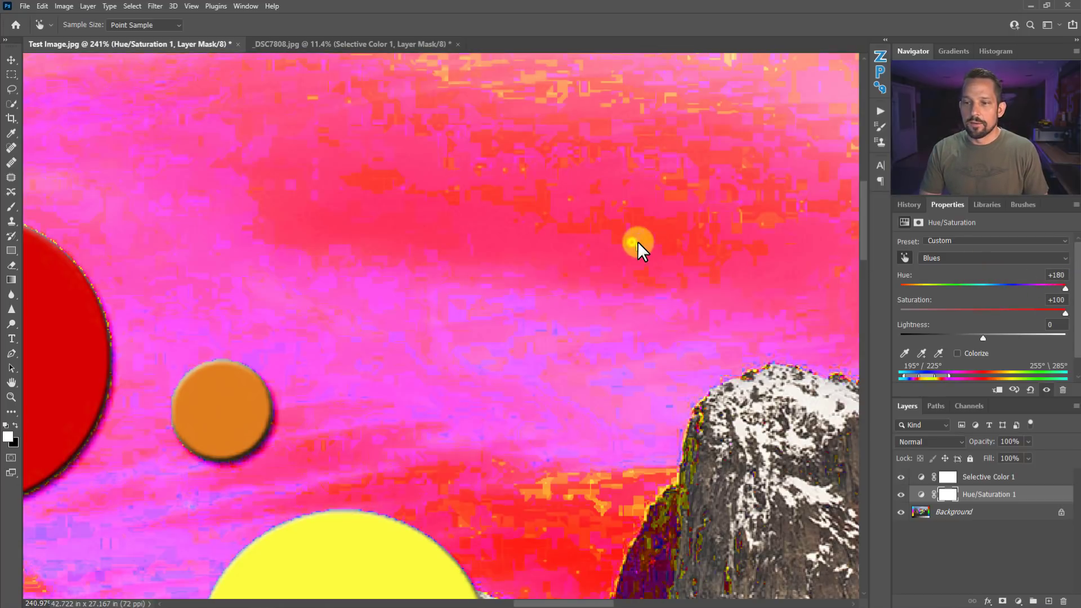
left_click(643, 251)
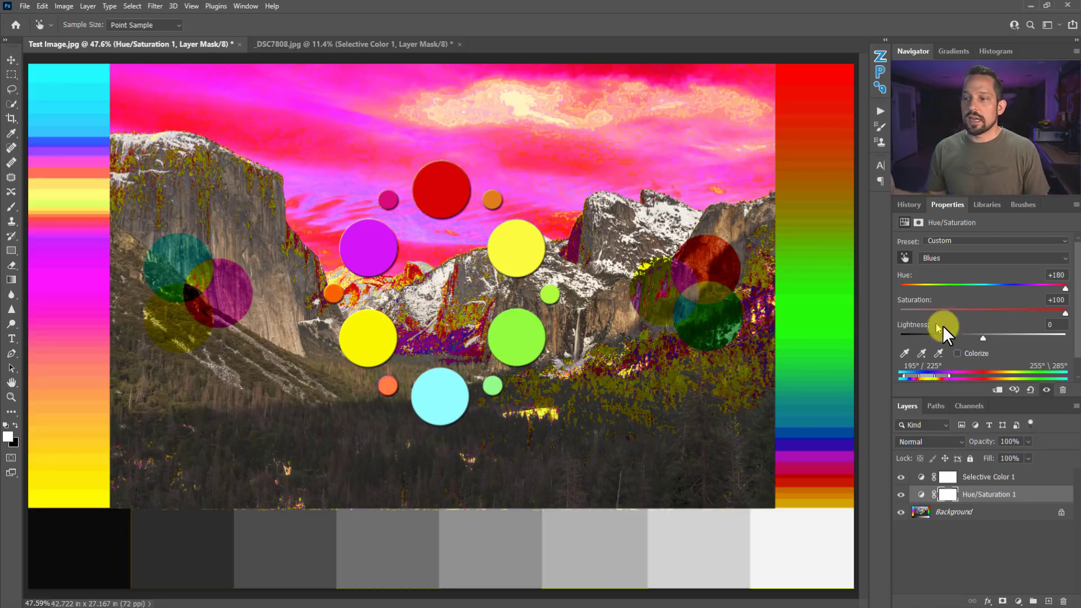
left_click_drag(977, 337, 898, 335)
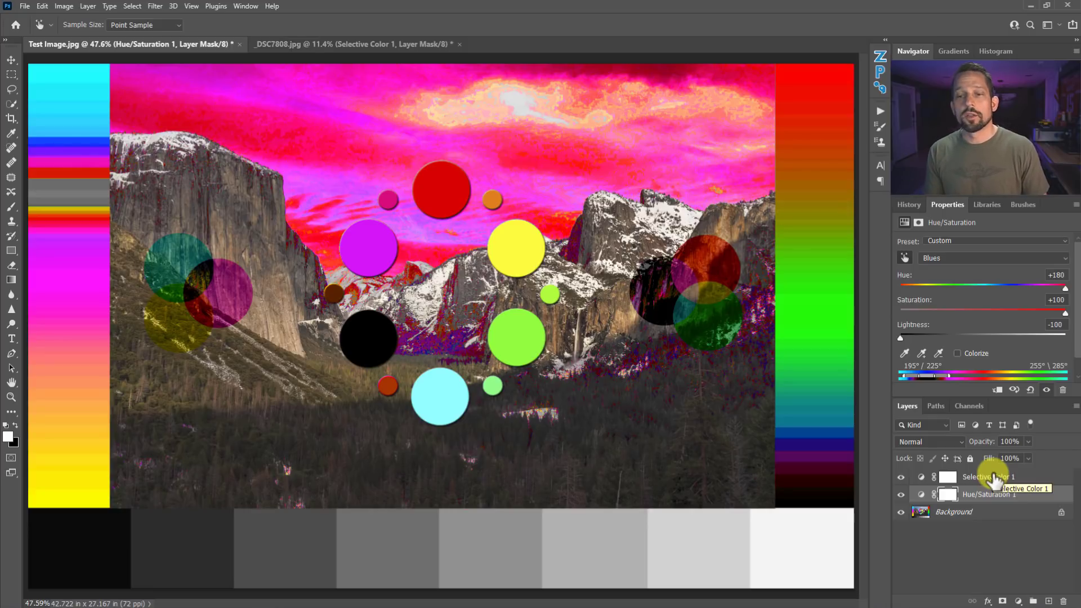
Reset the Lightness, Saturation and Hue of the Hue/Saturation layer's Blues to 0.
left_click(1065, 325)
type("00")
left_click(1060, 274)
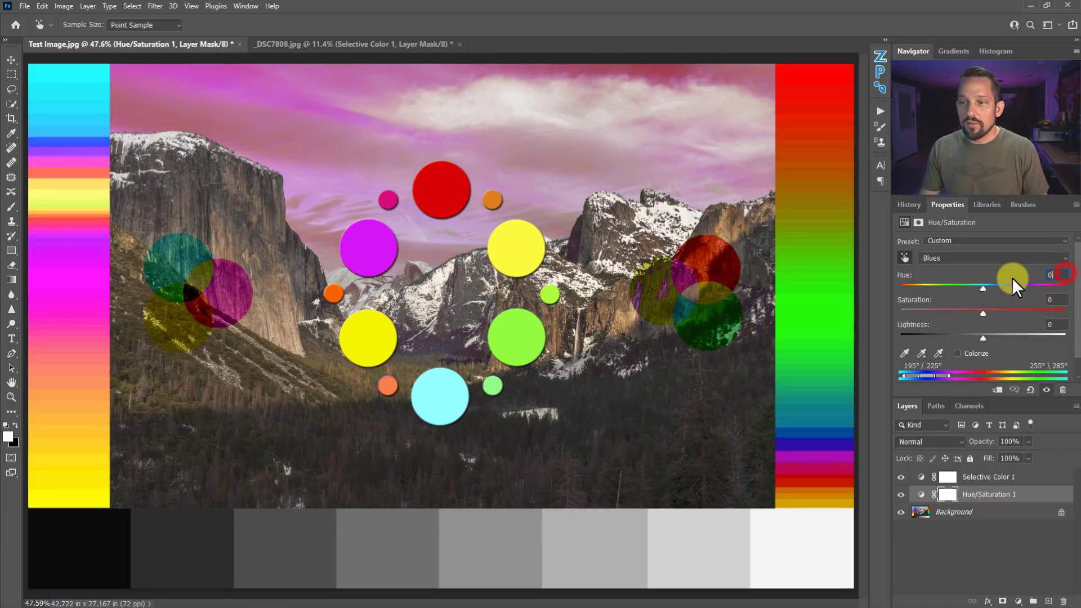
type("0")
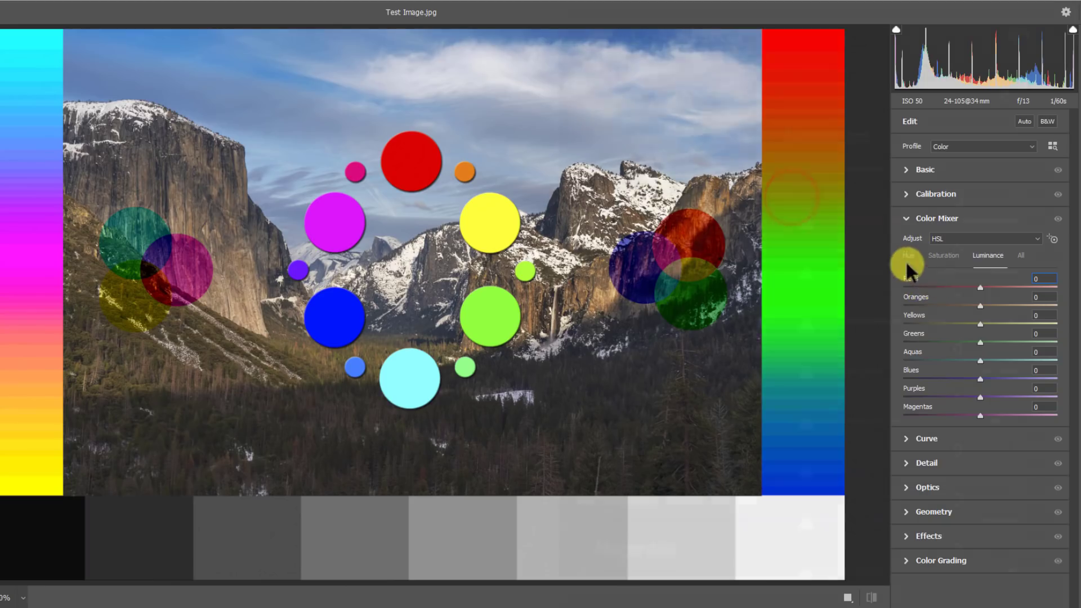
In the Camera Raw Color Mixer, switch to the Hue adjustments and try a targeted adjustment on the color gradient strip.
left_click(908, 257)
left_click_drag(806, 224, 678, 220)
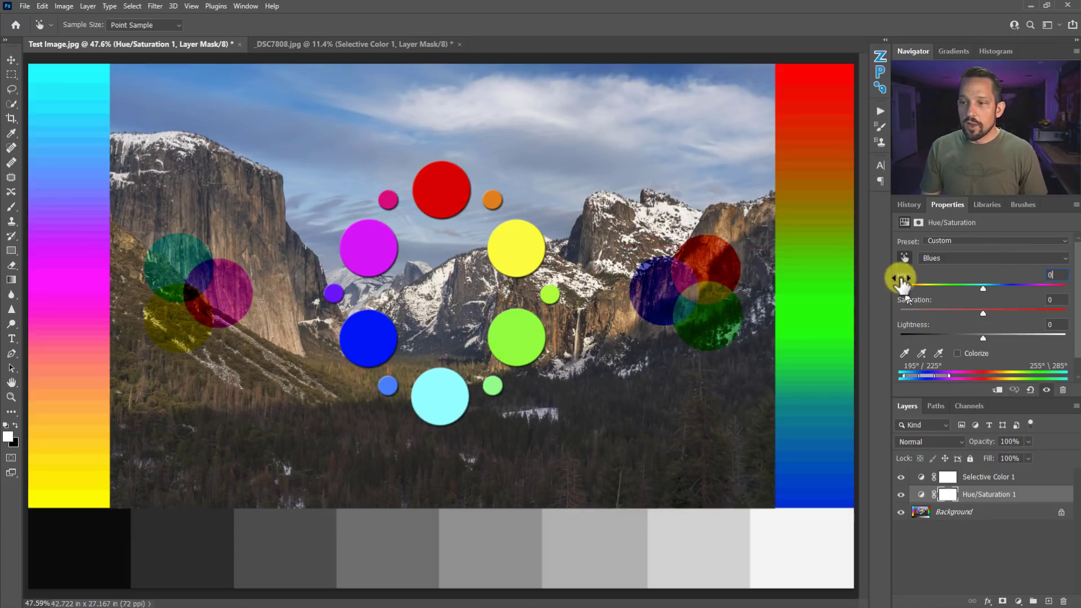
Sample the red circle with the Hue/Saturation targeted adjustment tool and set the Reds' Hue to -180.
left_click(906, 257)
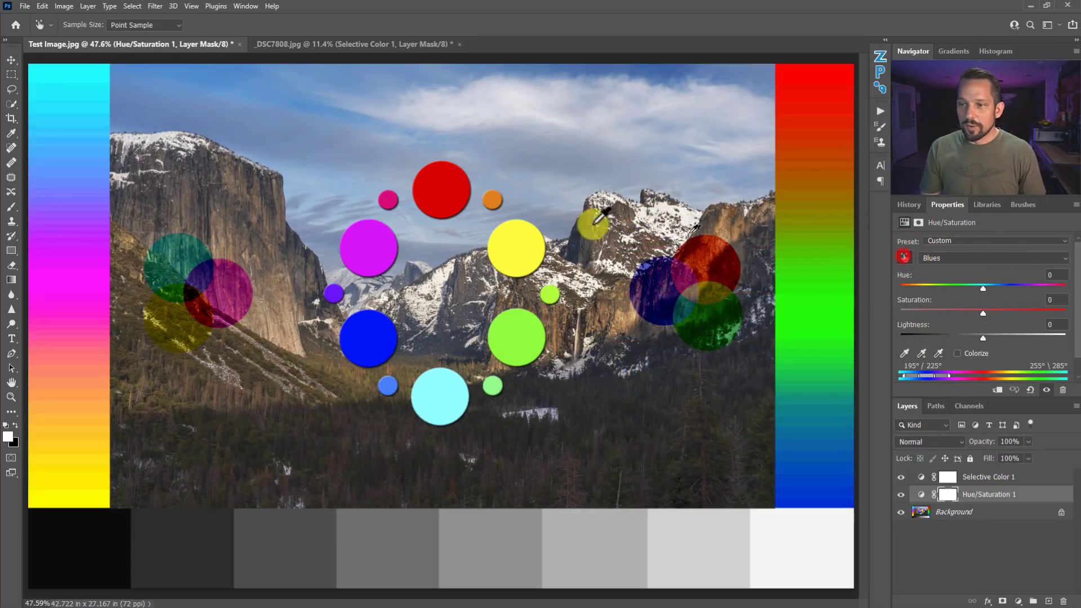
left_click(457, 181)
left_click_drag(983, 286, 434, 404)
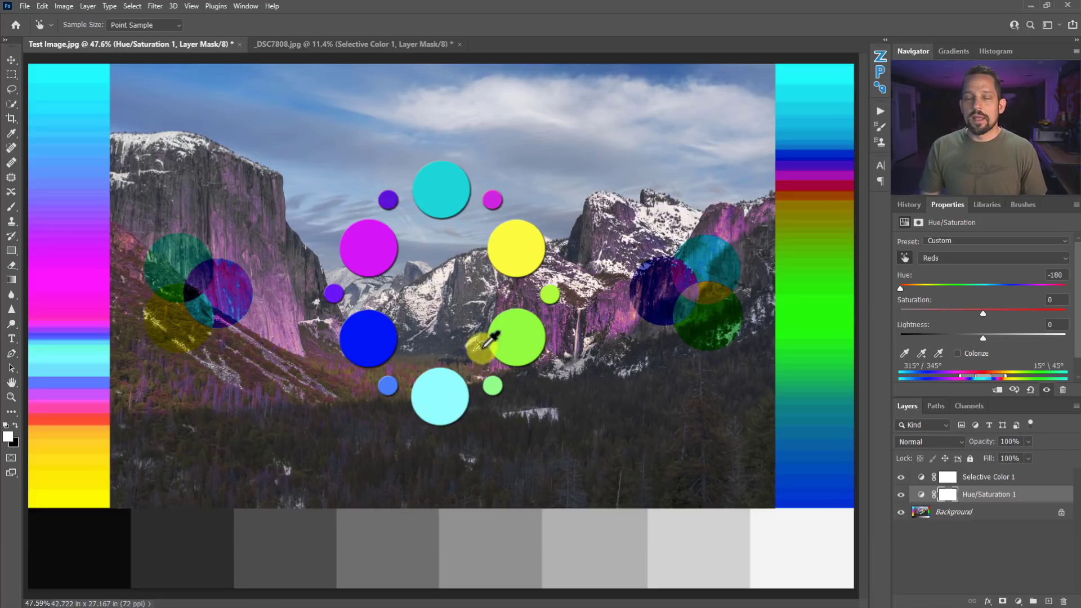
Reset the Hue of the Hue/Saturation layer's Reds to 0.
left_click(1056, 275)
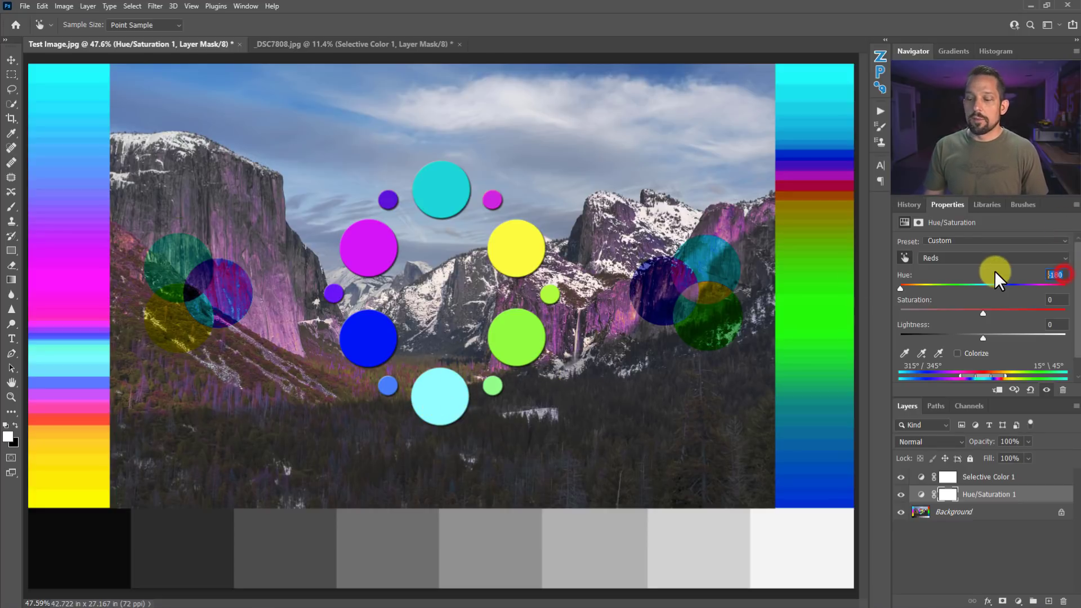
type("0")
key("Return")
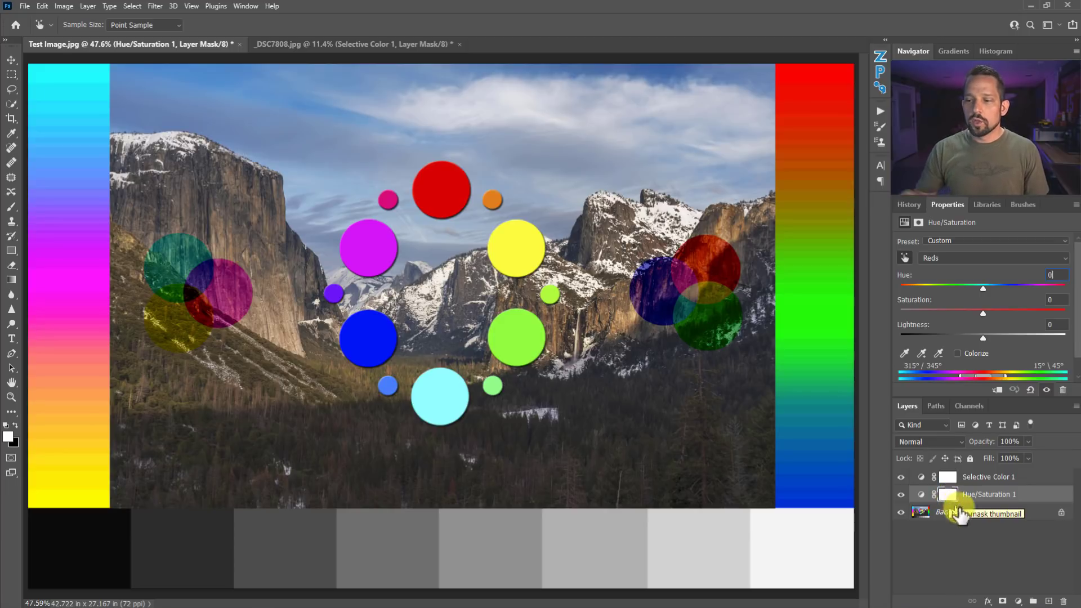
On the Selective Color layer, set the Reds to Cyan +100, Magenta -89 and Yellow +15.
left_click(980, 476)
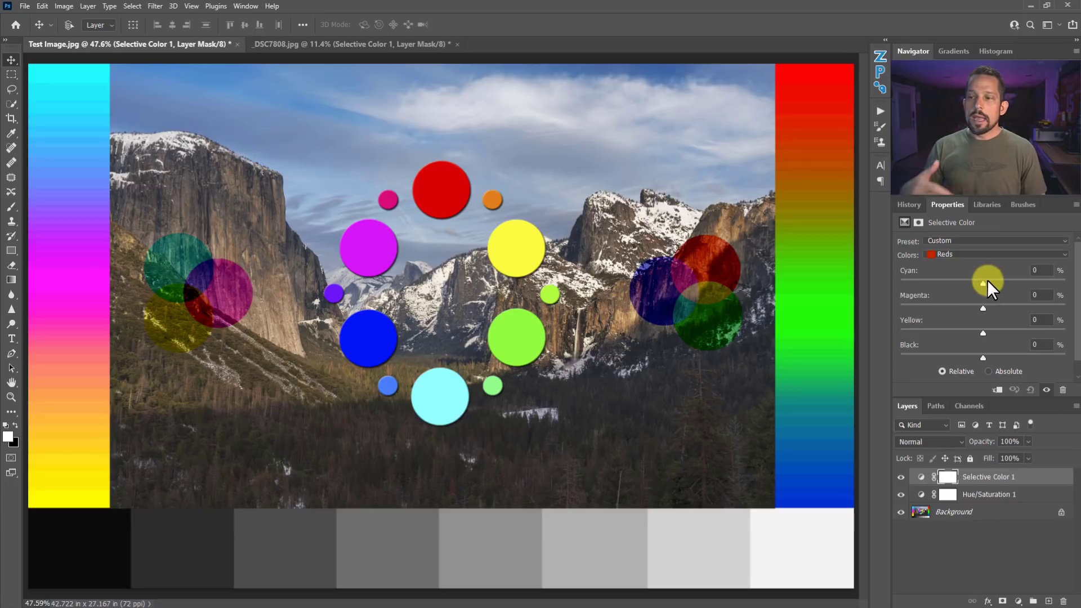
left_click_drag(982, 282, 1076, 269)
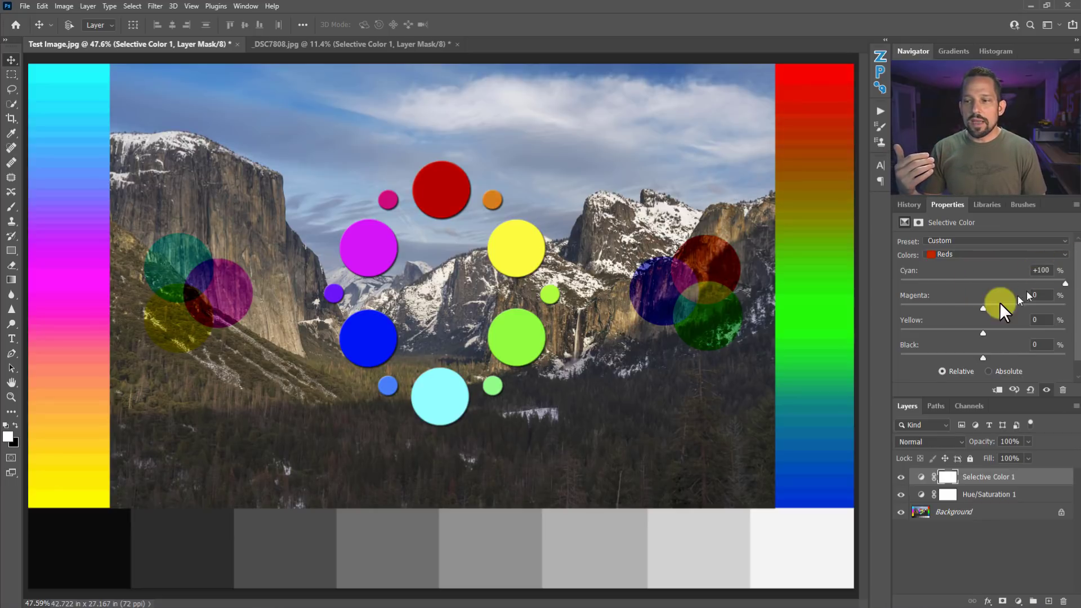
left_click_drag(985, 309, 923, 309)
mouse_move(988, 332)
left_mouse_down()
mouse_move(1020, 320)
mouse_move(1008, 332)
mouse_move(970, 316)
mouse_move(1015, 308)
mouse_move(985, 310)
mouse_move(991, 318)
left_mouse_up()
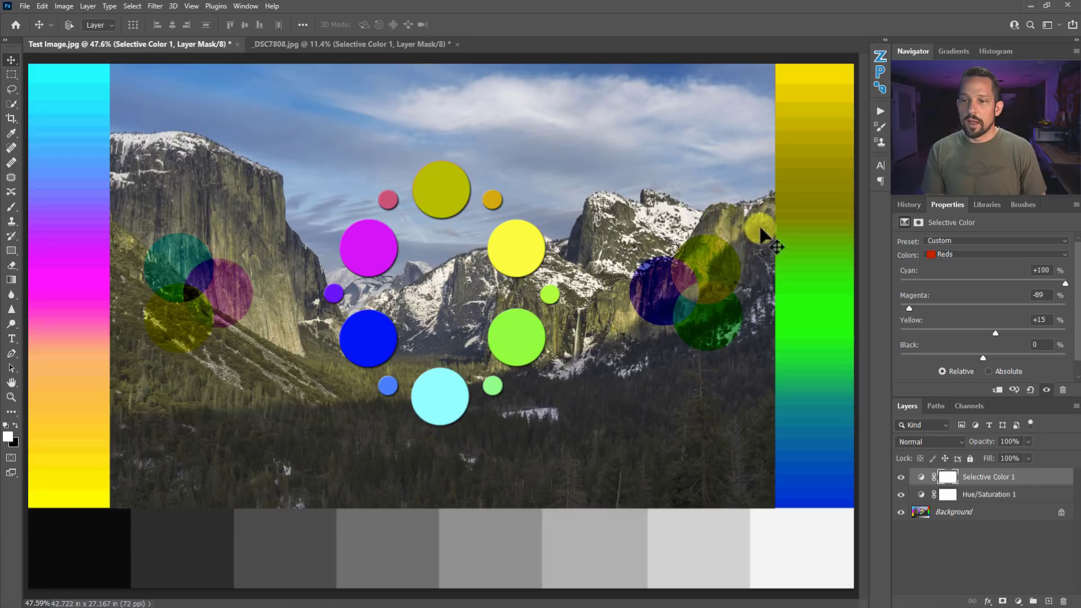
Compare the image with and without the Selective Color layer, and reset its adjustment to the default.
left_click(901, 476)
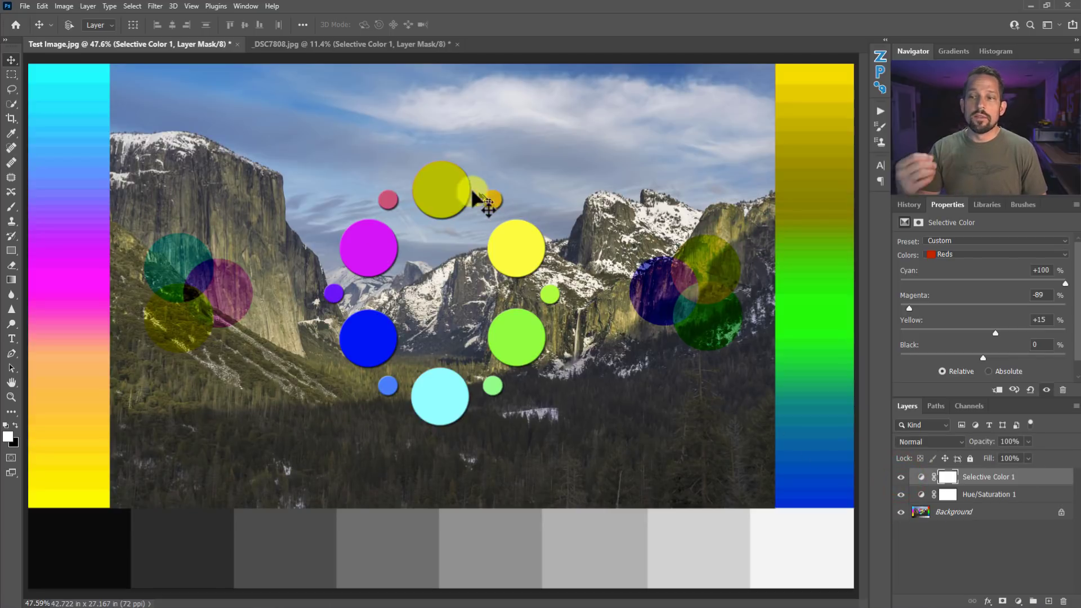
left_click(1028, 391)
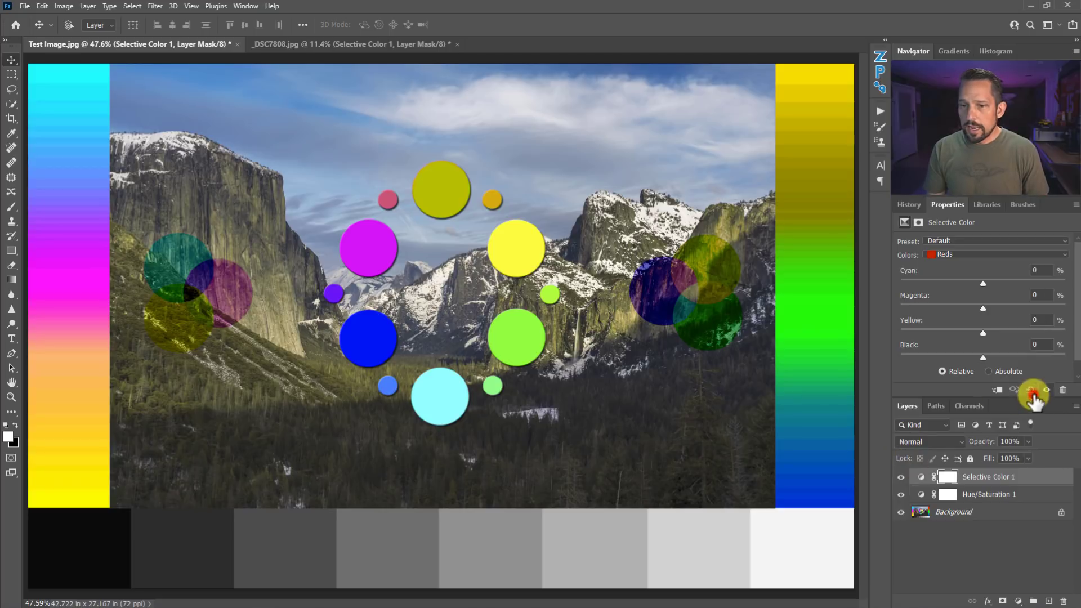
left_click(1030, 391)
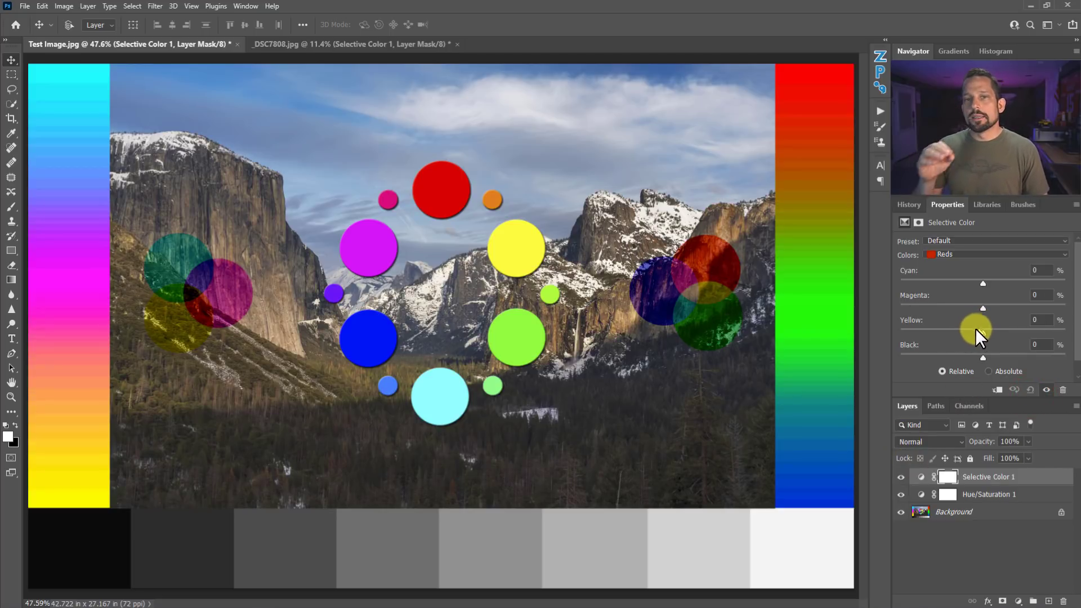
Switch Selective Color to the Blues, try Cyan at -60, and set Cyan to +5 and Magenta to -62.
left_click(947, 256)
left_click(950, 308)
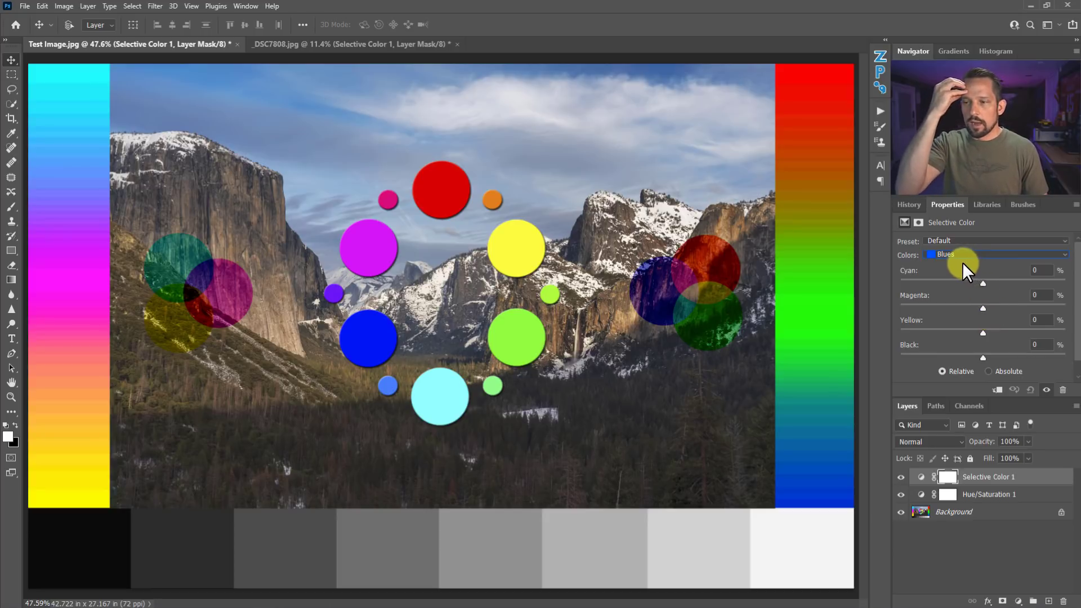
left_click_drag(983, 281, 933, 284)
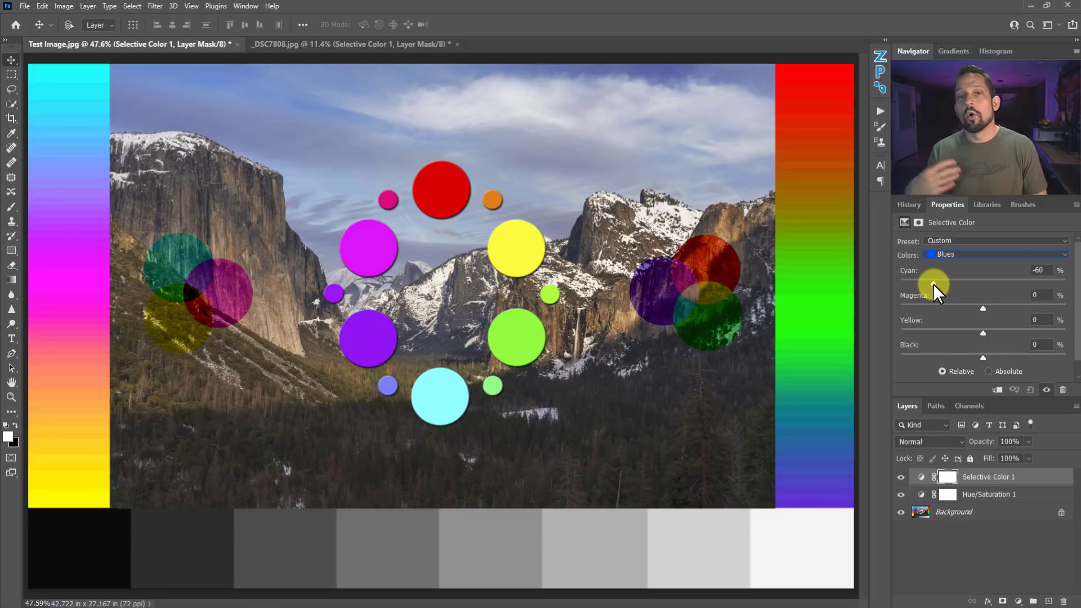
left_click_drag(933, 284, 931, 308)
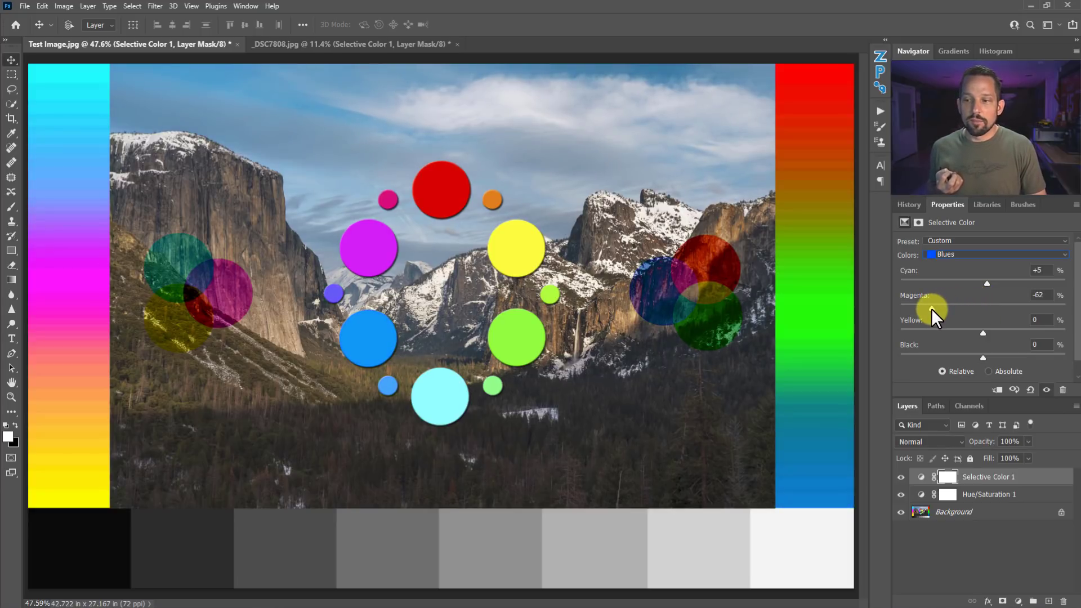
Set the Selective Color layer's Blues to Cyan 0, Magenta +1 and Yellow -100.
left_click_drag(930, 309, 982, 305)
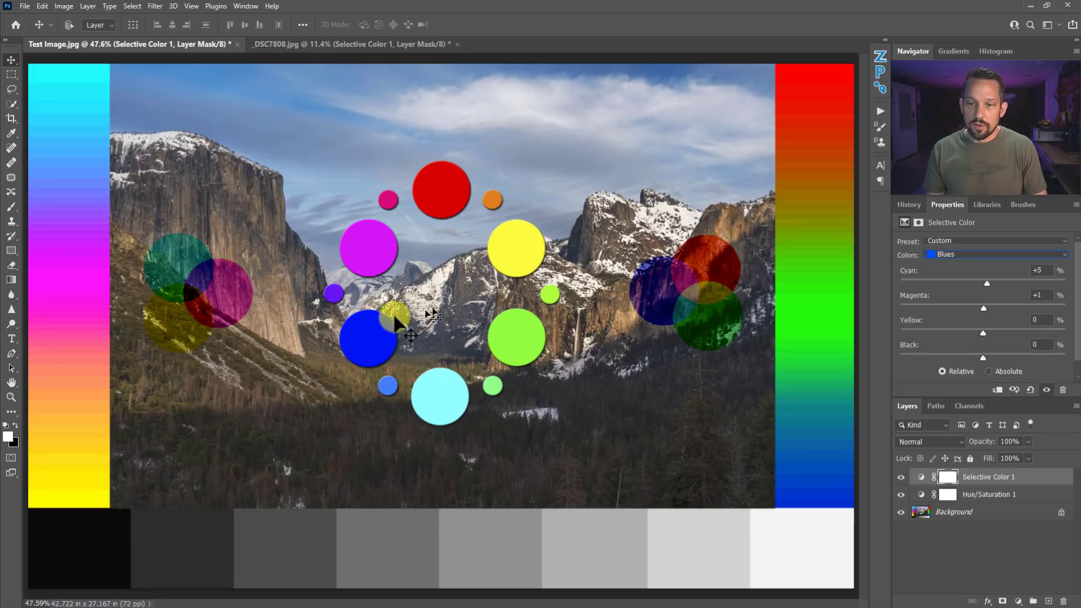
left_click_drag(987, 283, 982, 283)
left_click(1041, 270)
type("0")
left_click(1038, 295)
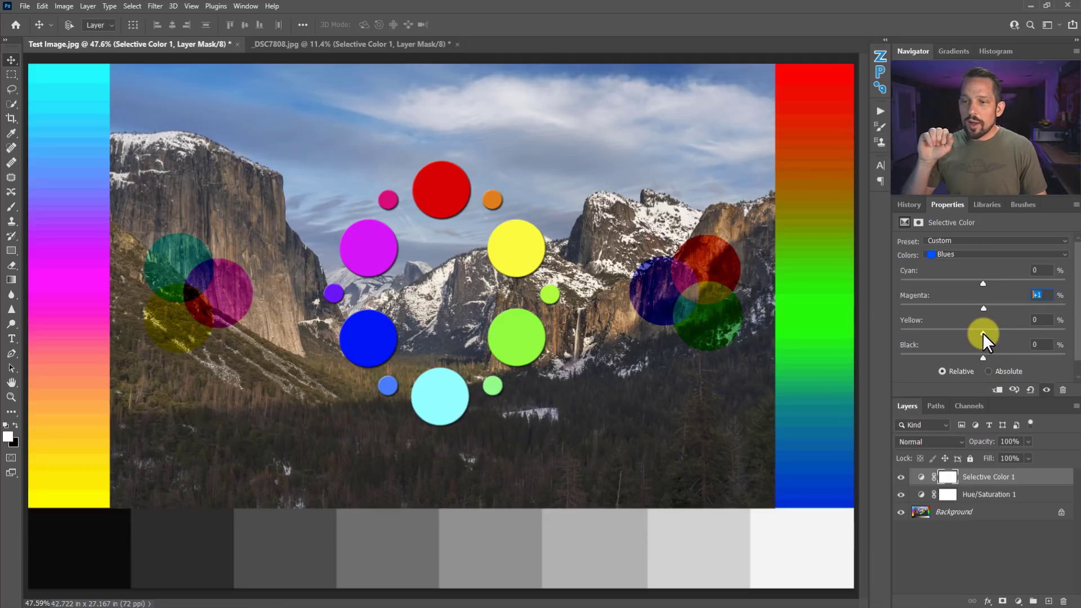
left_click_drag(982, 334, 809, 323)
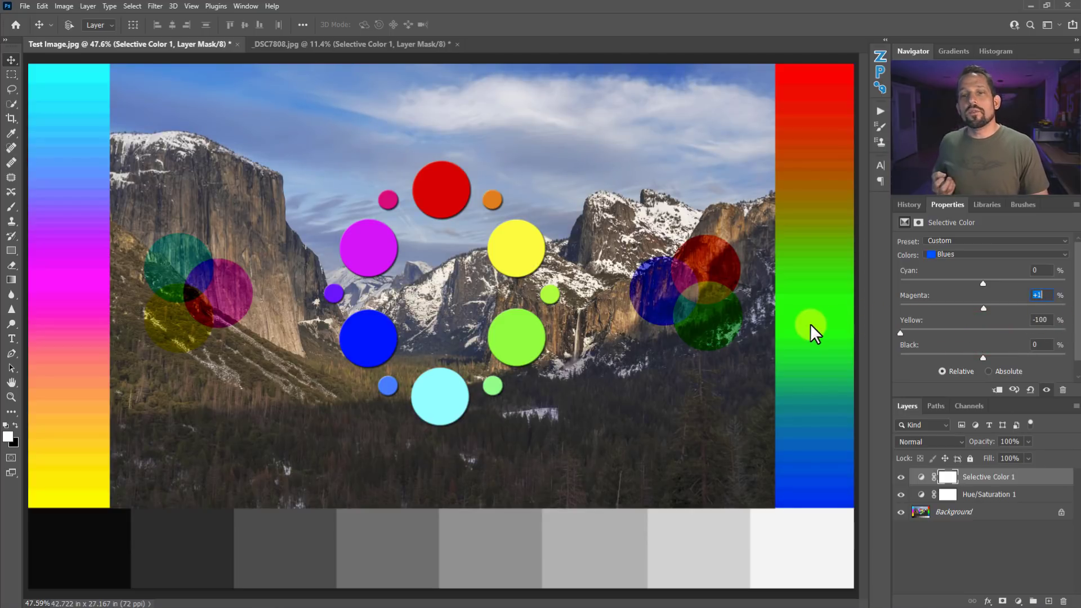
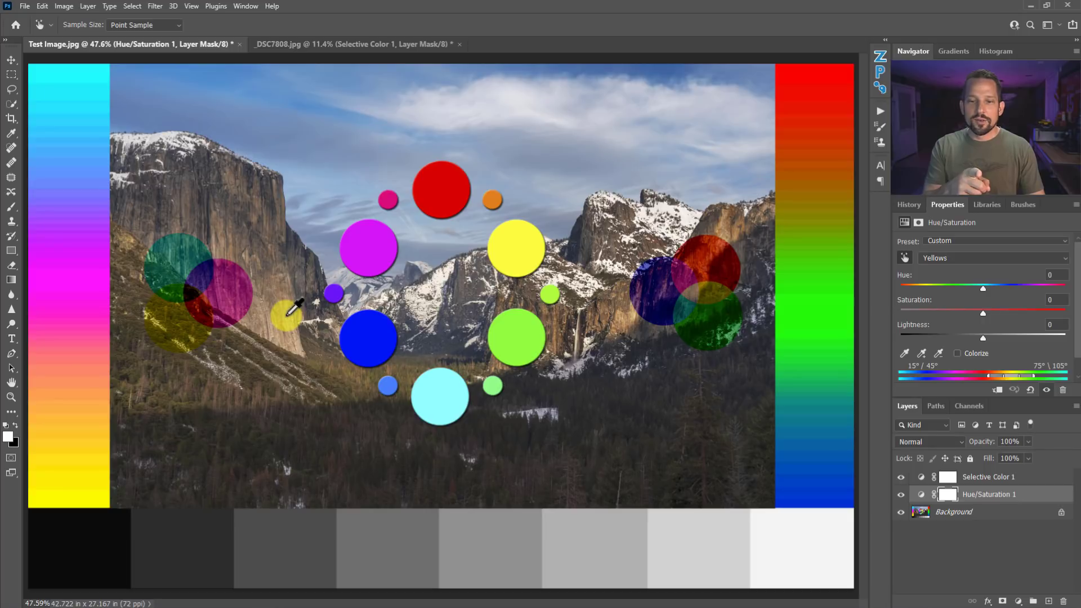
Zoom in on the cliff face, sample several rock spots to compare their Hue/Saturation color ranges, and fit the image back on screen.
left_click_drag(273, 308, 343, 334)
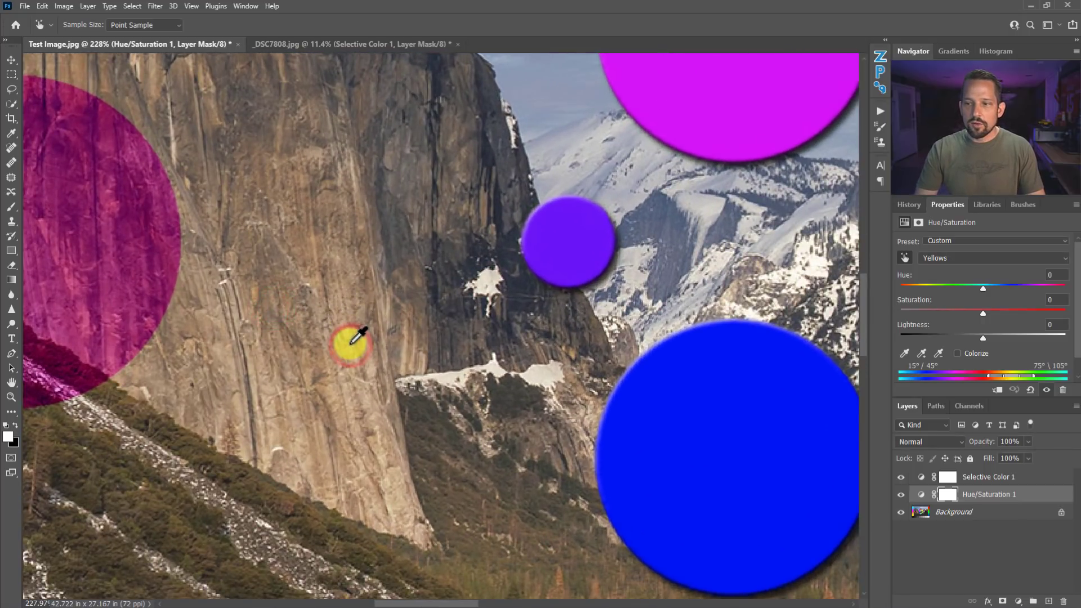
left_click(313, 248)
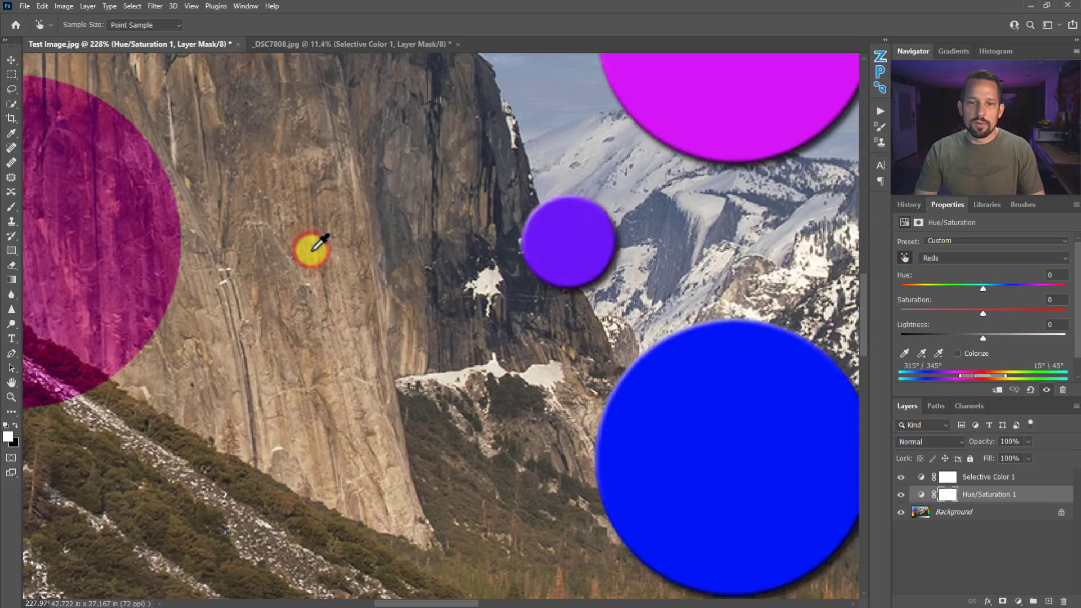
left_click(346, 344)
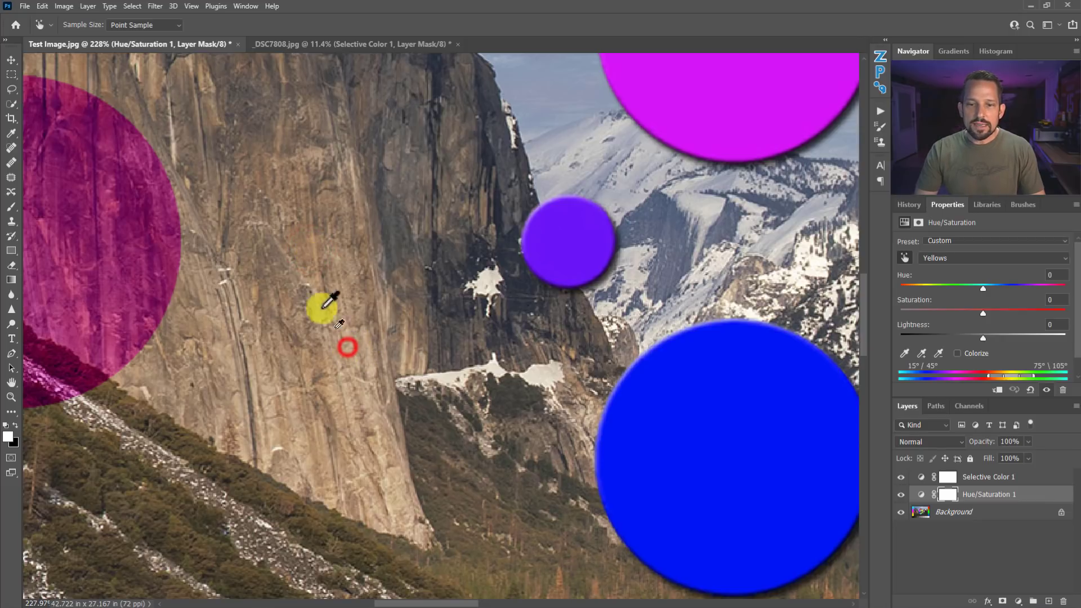
left_click(307, 257)
left_click(350, 333)
left_click(311, 248)
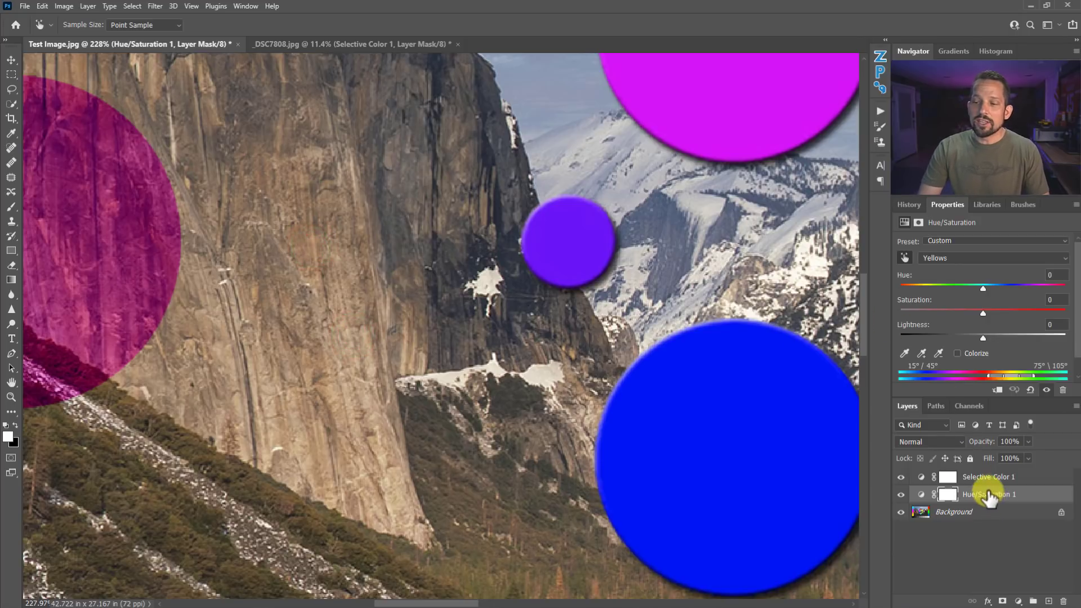
right_click(538, 326)
left_click(543, 327)
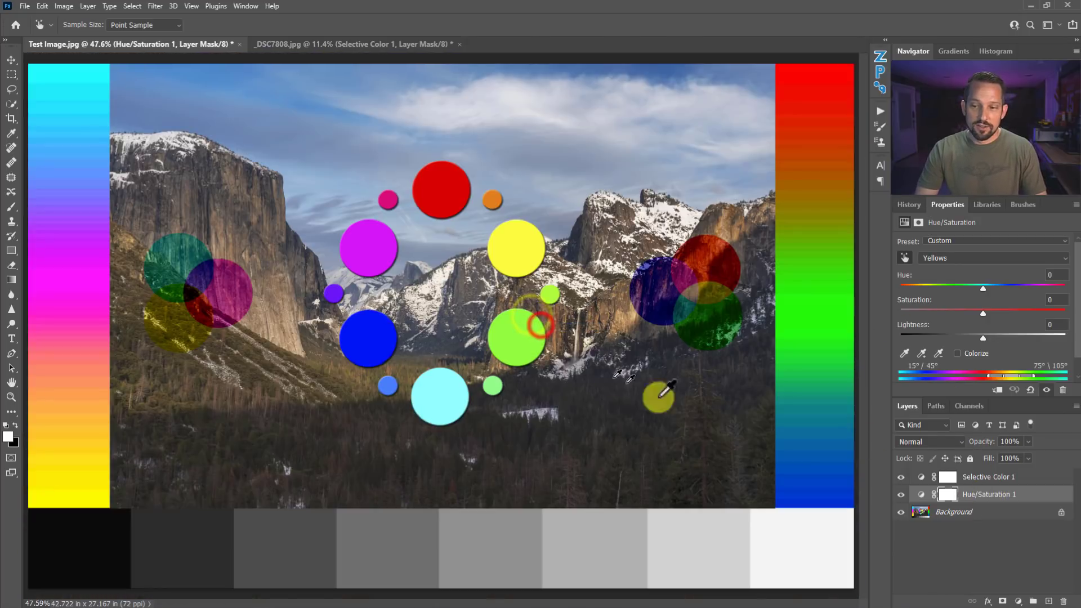
Zoom in on the sky and set the Selective Color layer's Blues to Cyan +56, Magenta +45 and Yellow -52.
left_click(983, 482)
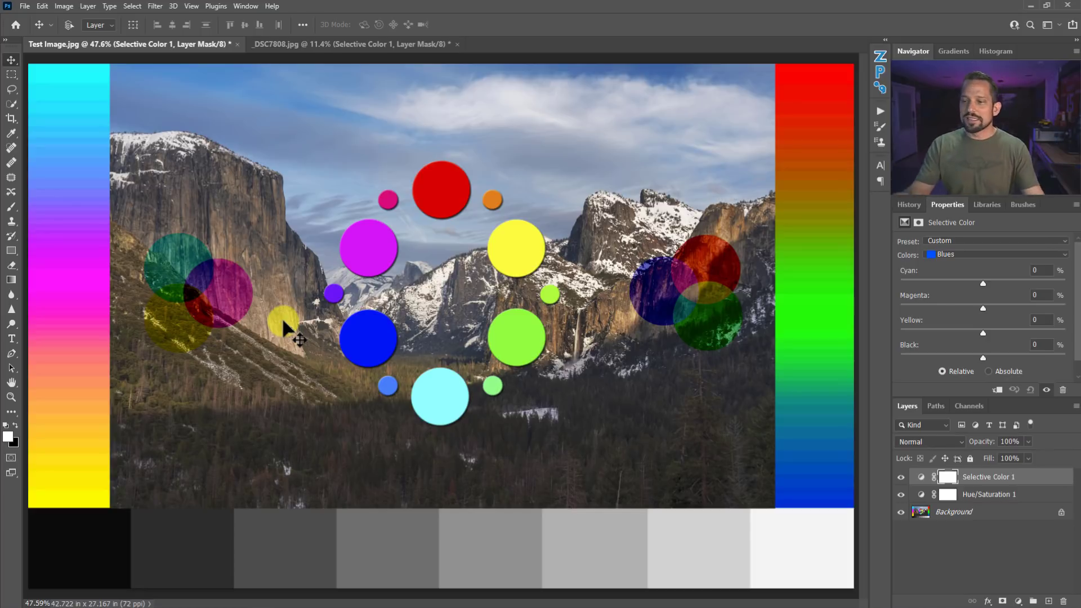
left_click_drag(282, 318, 446, 204)
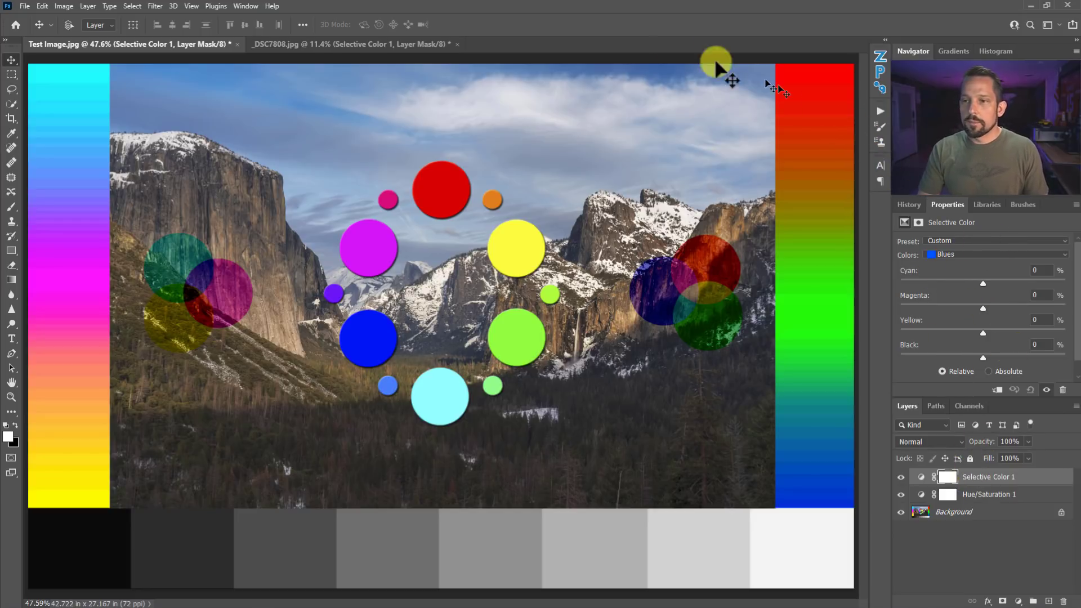
left_click_drag(653, 74, 726, 107)
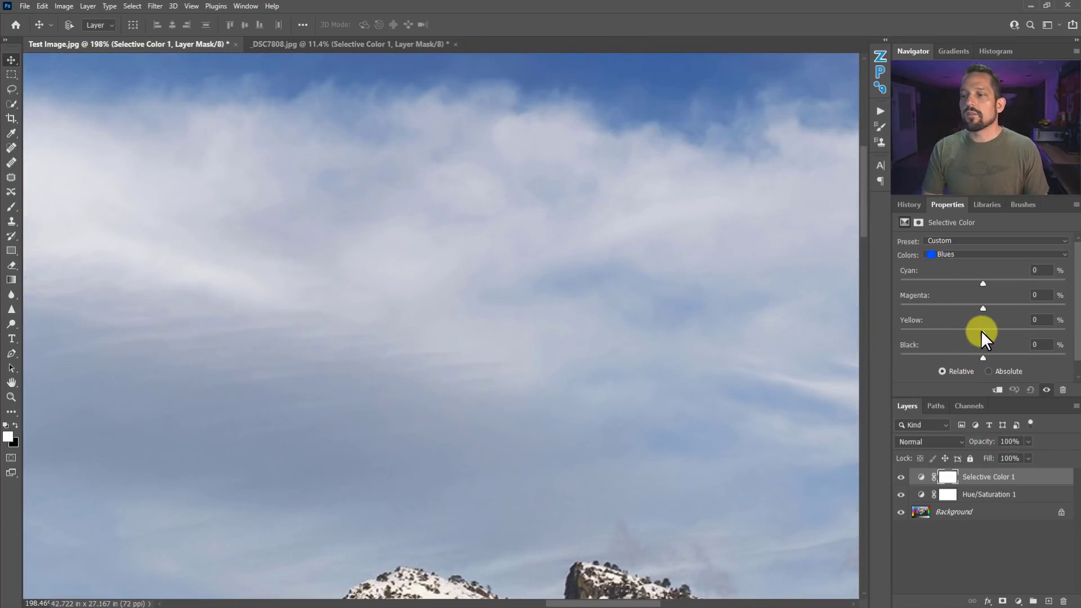
left_click_drag(980, 332, 927, 332)
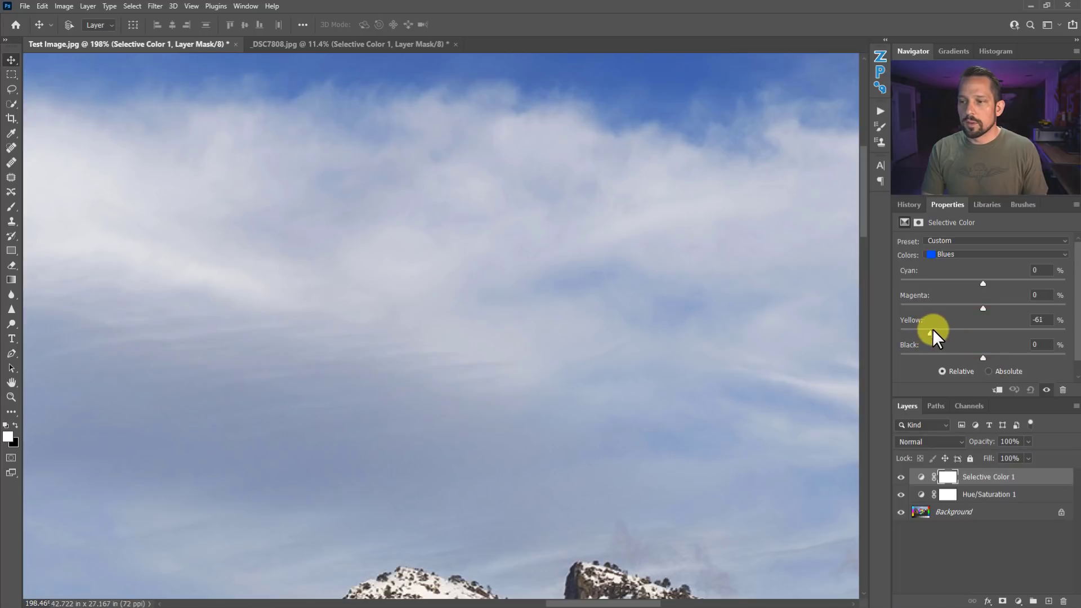
left_click_drag(983, 283, 1008, 303)
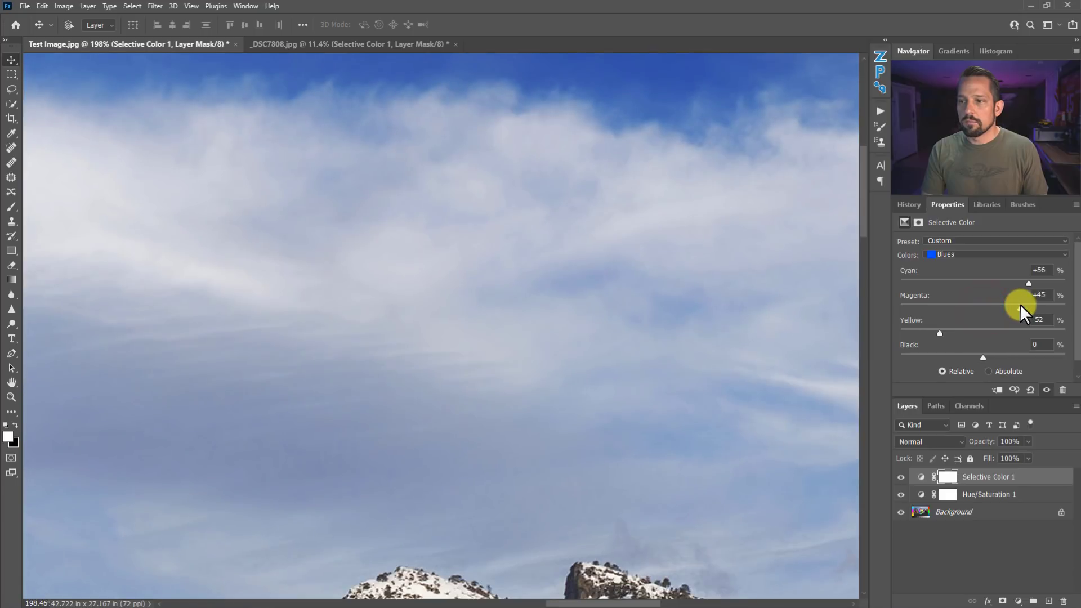
right_click(740, 283)
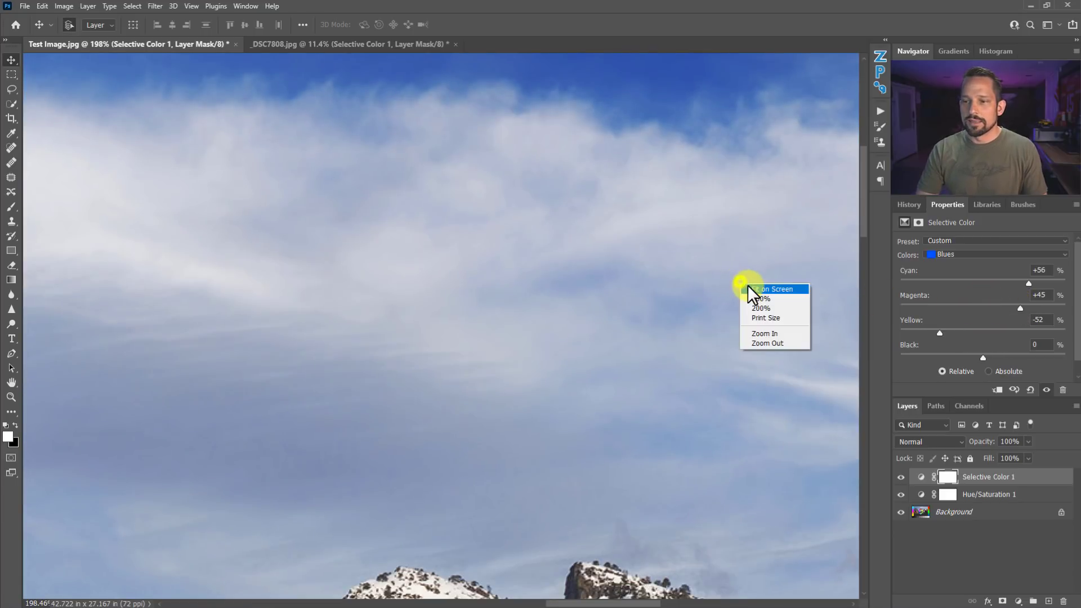
left_click(748, 286)
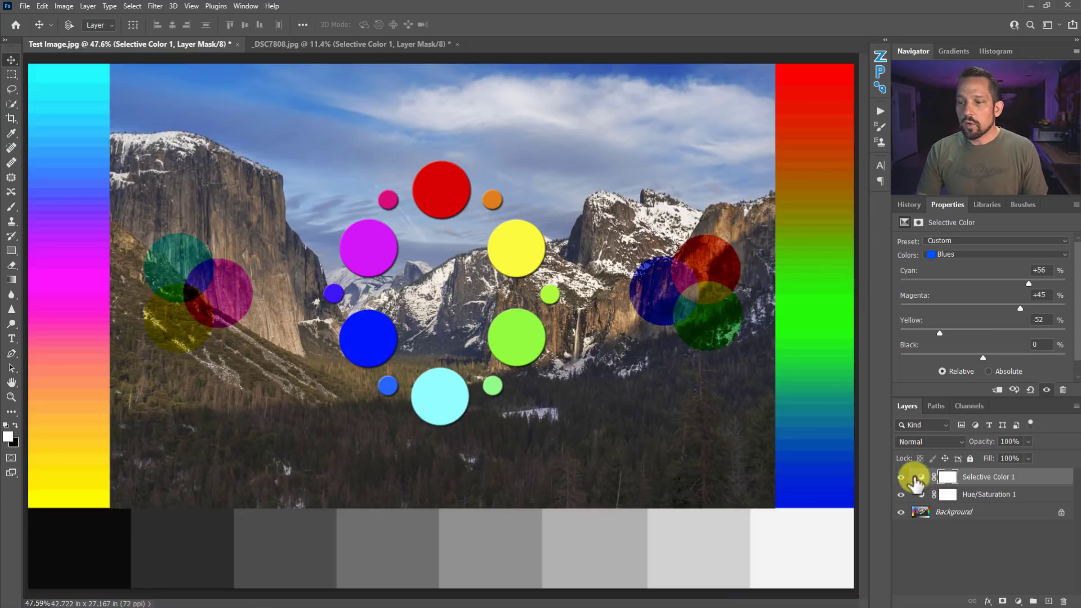
Compare the image with and without the Selective Color layer by toggling its visibility several times.
left_click(903, 477)
left_click(902, 477)
left_click(902, 477)
left_click(902, 477)
left_click(902, 477)
left_click(902, 477)
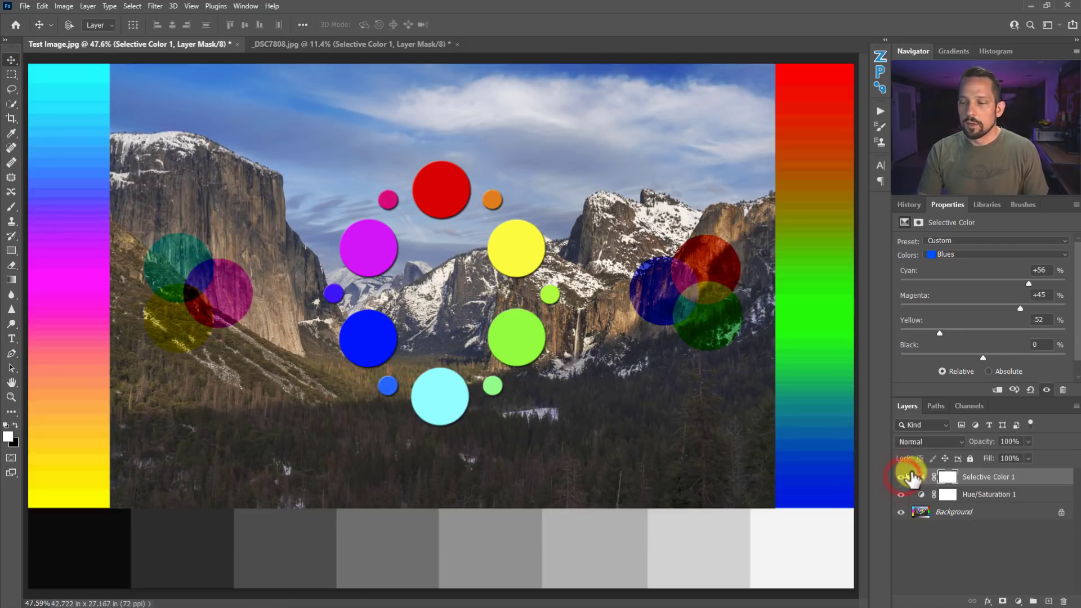
Sample the sky to target the Hue/Saturation layer's Blues, set Saturation +15 and Lightness -15, and compare with the layer hidden.
left_click(986, 494)
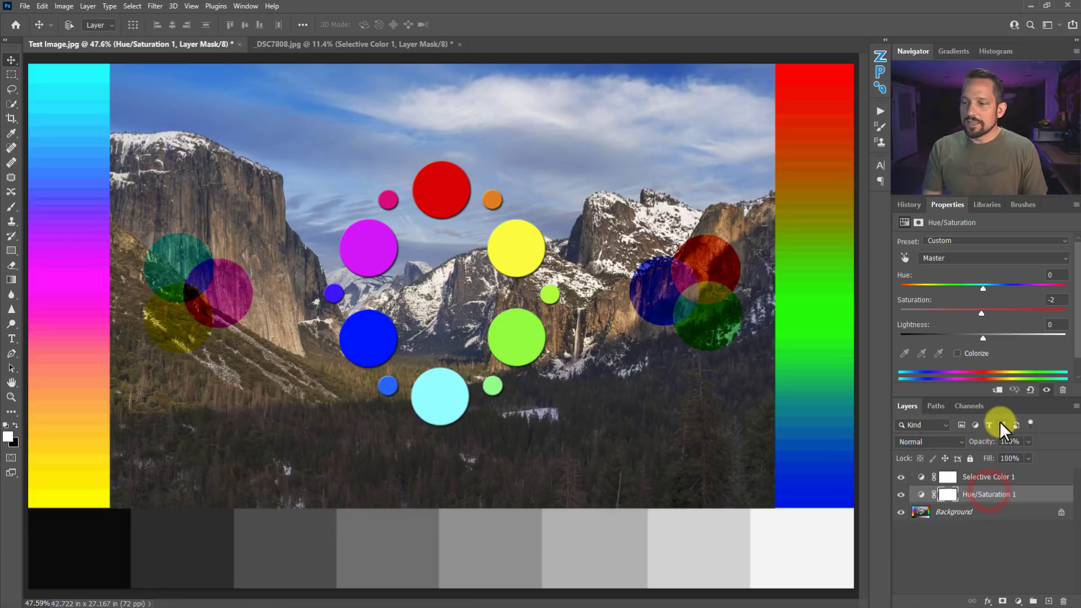
left_click(905, 257)
left_click(668, 74)
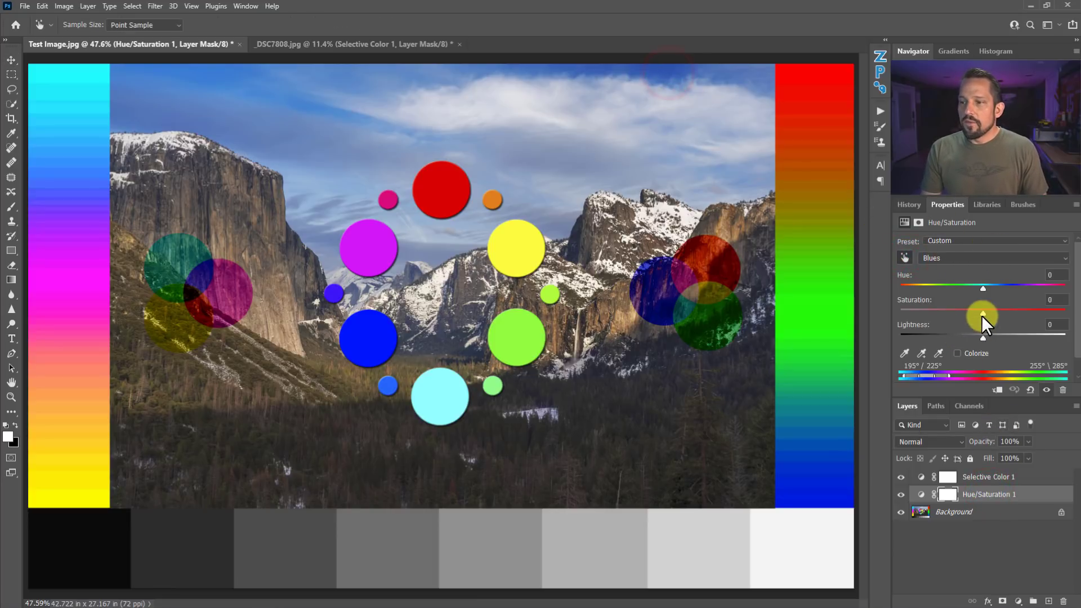
left_click_drag(982, 310, 972, 337)
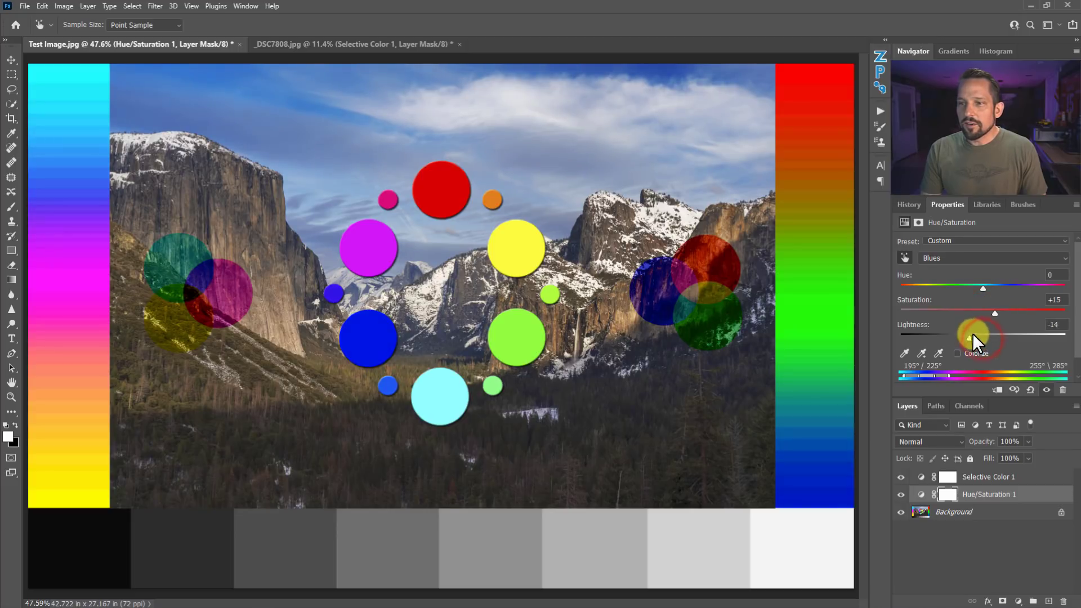
left_click(901, 494)
left_click(901, 494)
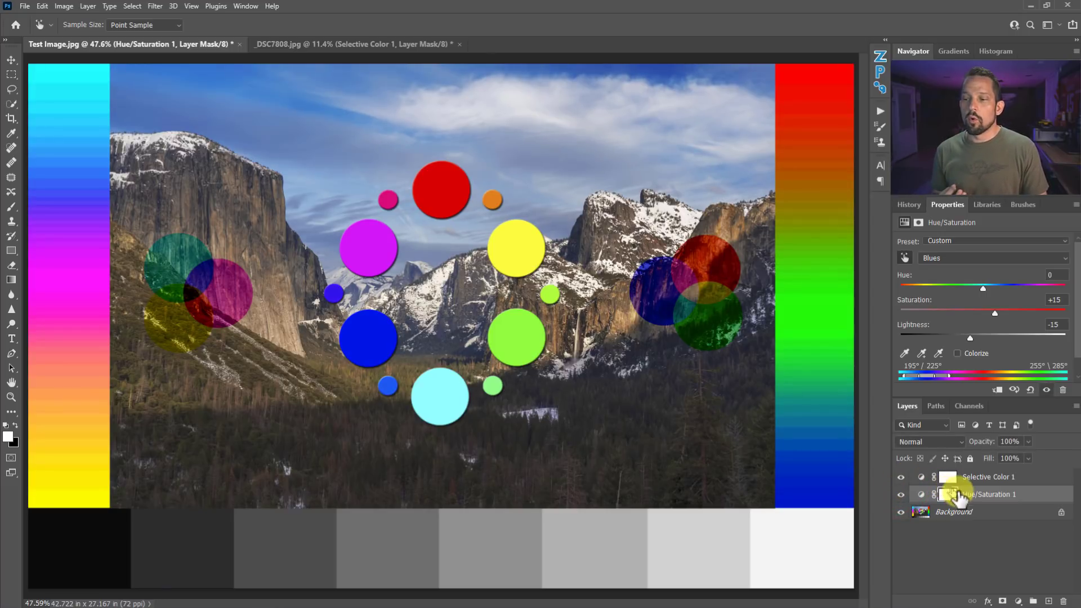
Return from the Selective Color layer to the Hue/Saturation layer's Blues and try Saturation at +32.
left_click(921, 477)
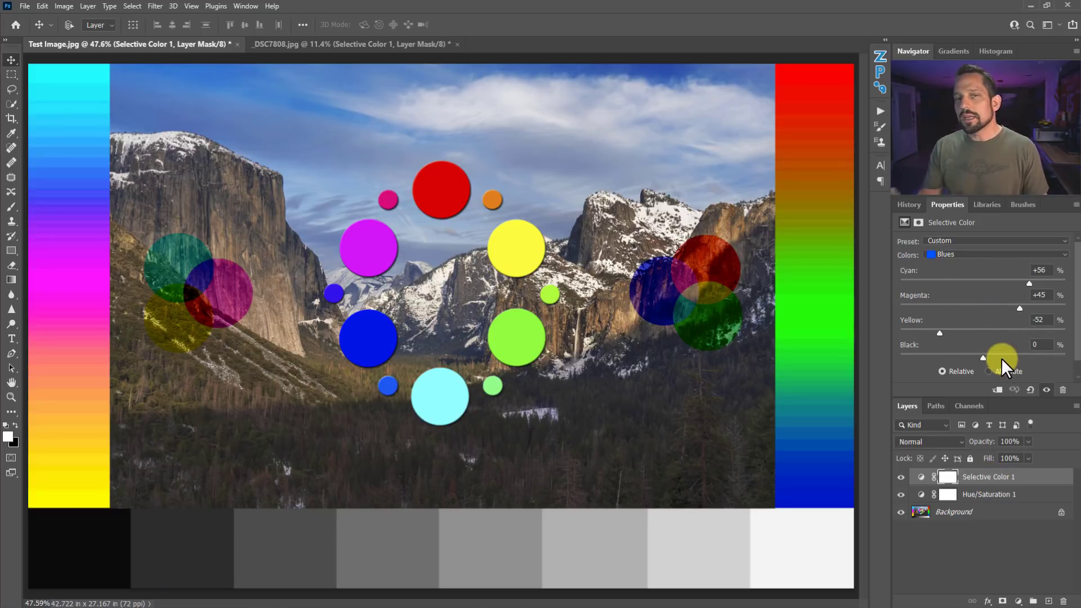
left_click(996, 495)
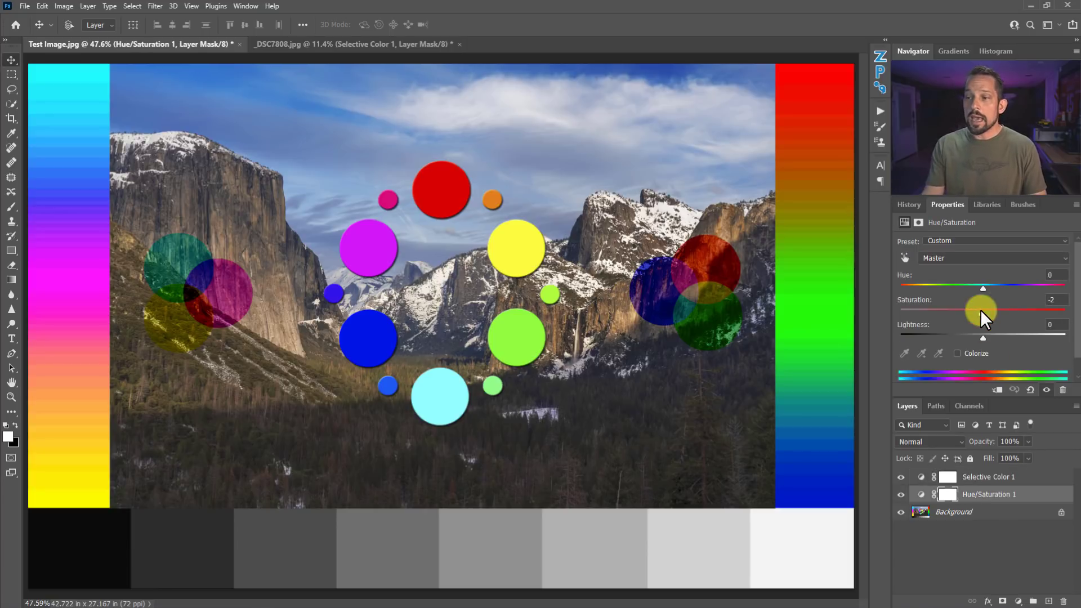
left_click(955, 257)
left_click(947, 313)
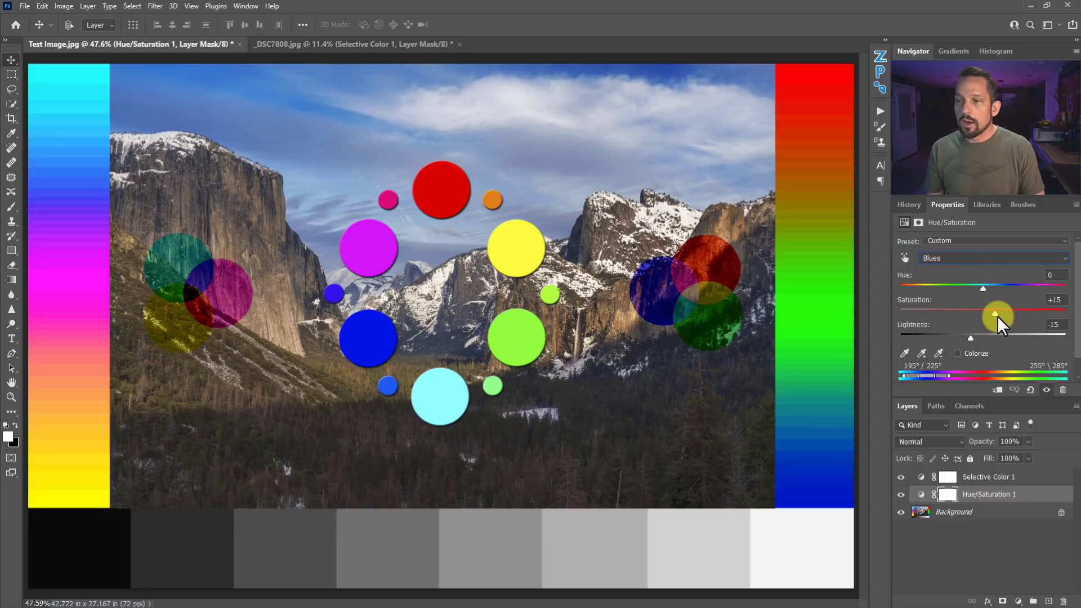
left_click_drag(1000, 312, 1008, 309)
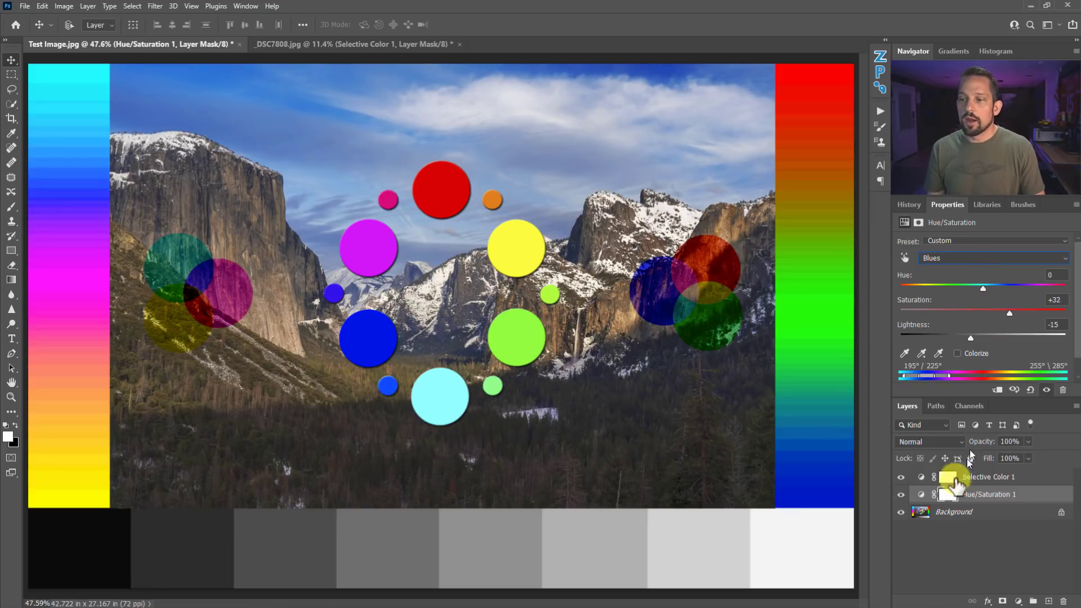
Hide and show the Selective Color layer to compare its contribution on top of Hue/Saturation.
left_click(900, 476)
left_click(900, 476)
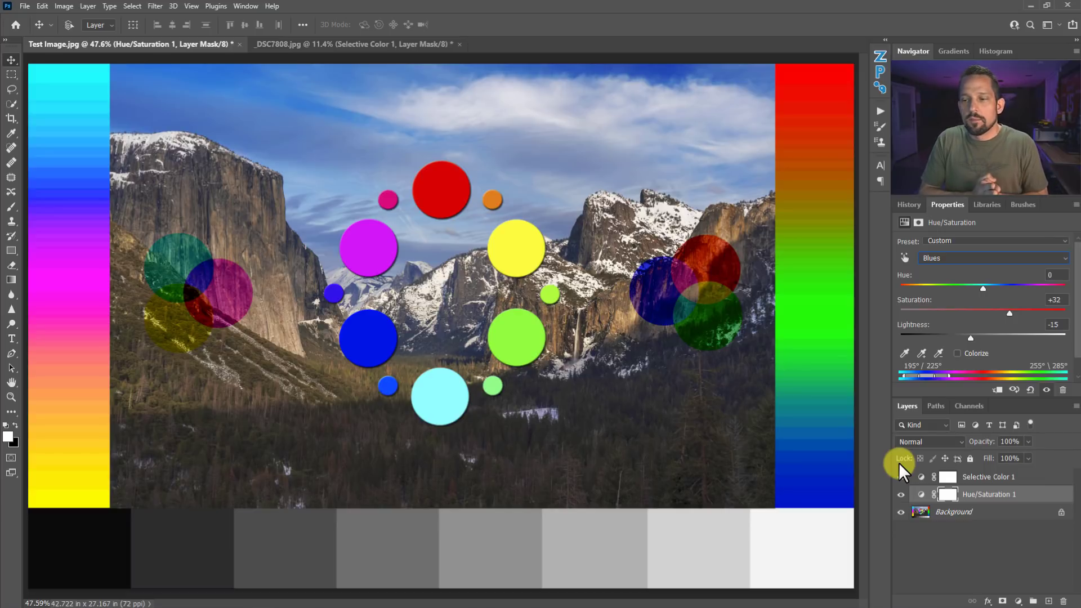
left_click(900, 476)
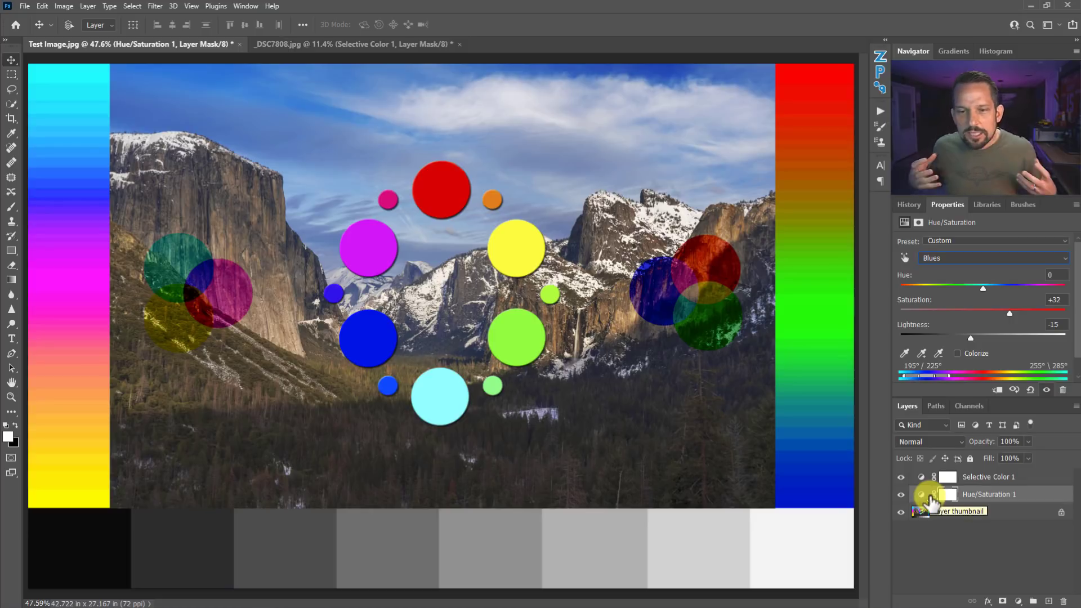
Set the Hue/Saturation layer's Blues to Saturation +28 and Hue +2, checking the Selective Color settings in between.
left_click_drag(1023, 316, 1005, 308)
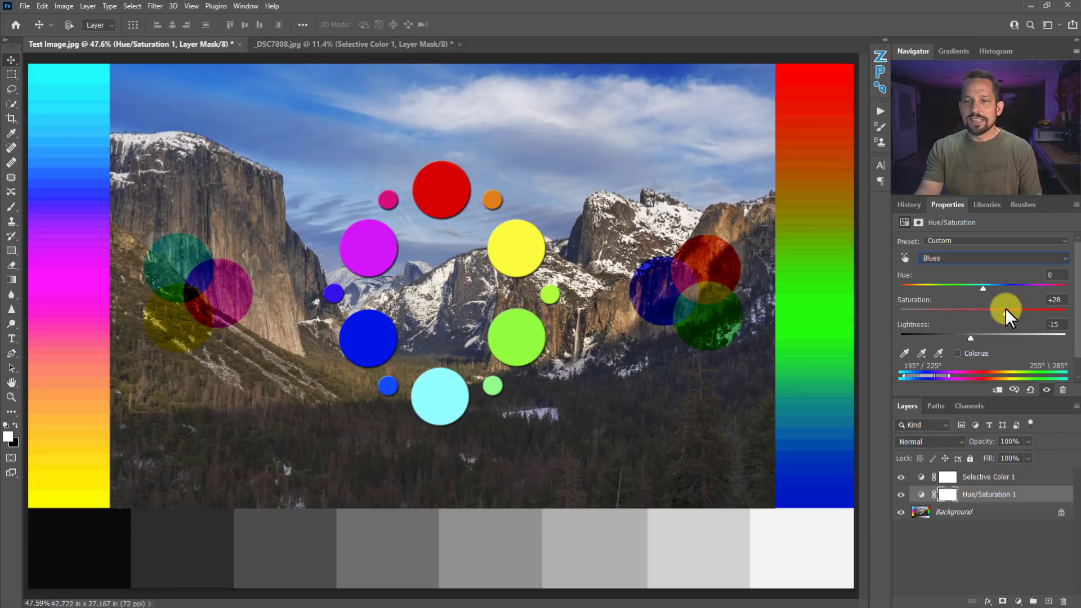
left_click(920, 477)
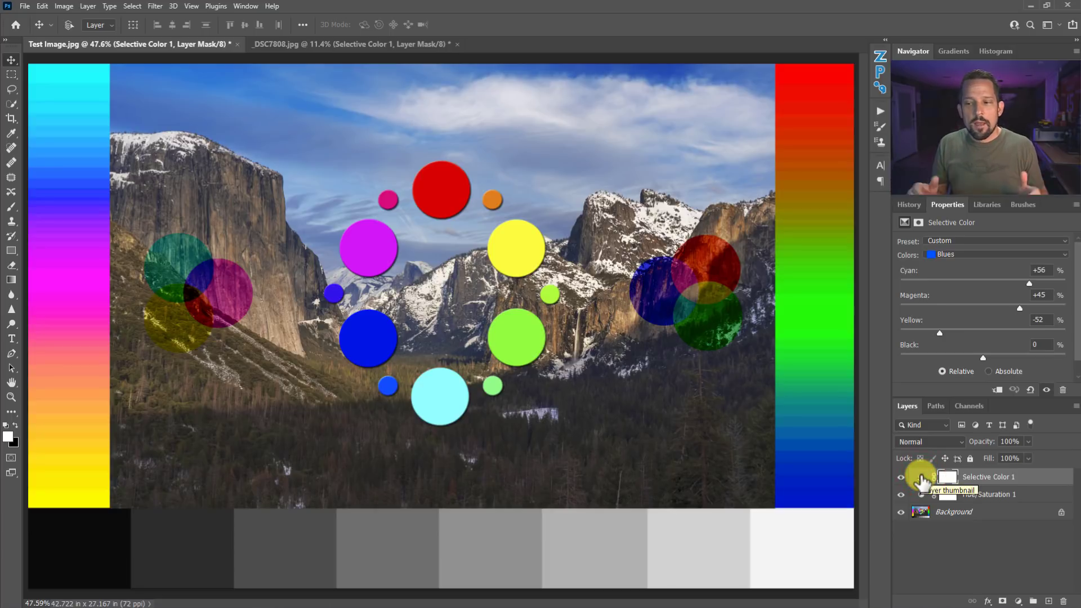
left_click(989, 495)
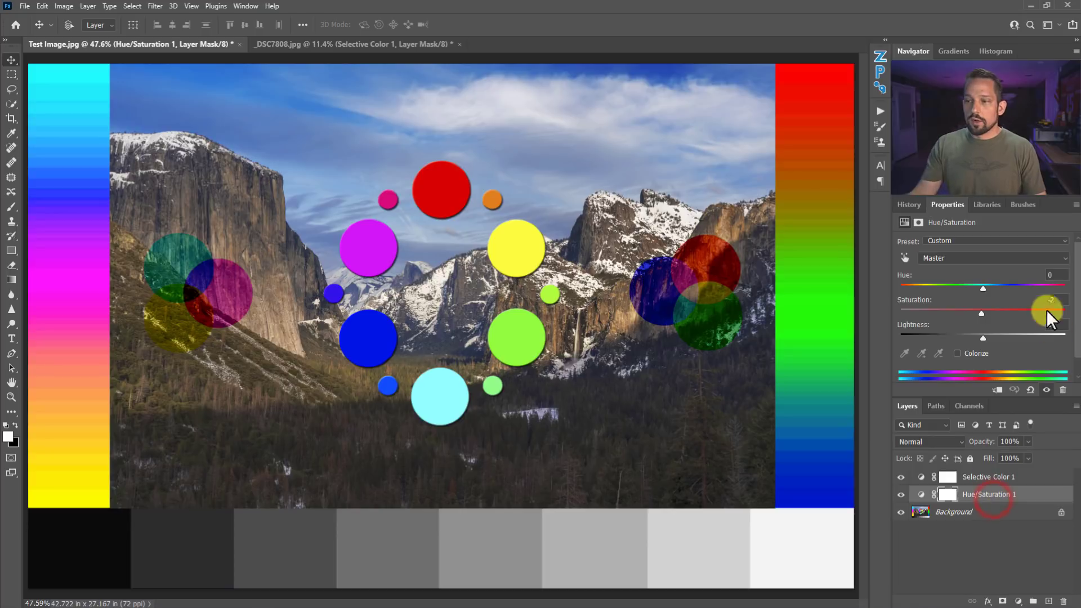
left_click(925, 258)
left_click(943, 309)
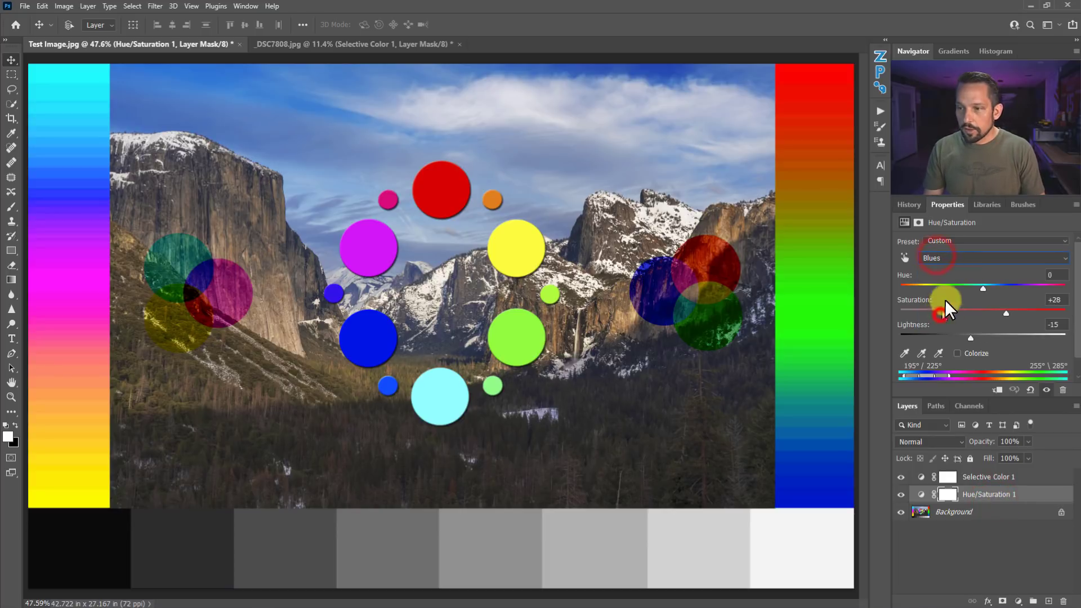
left_click_drag(980, 287, 984, 319)
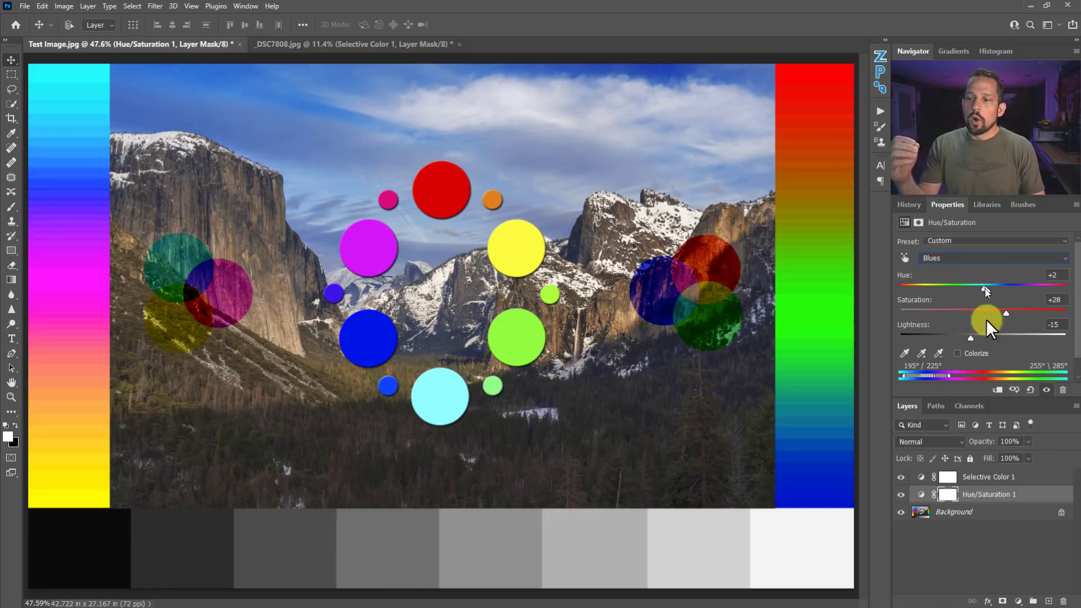
Switch the Selective Color layer to Reds and, zoomed in on the cliff, set Cyan -71, Magenta +16 and Yellow +40.
left_click(966, 476)
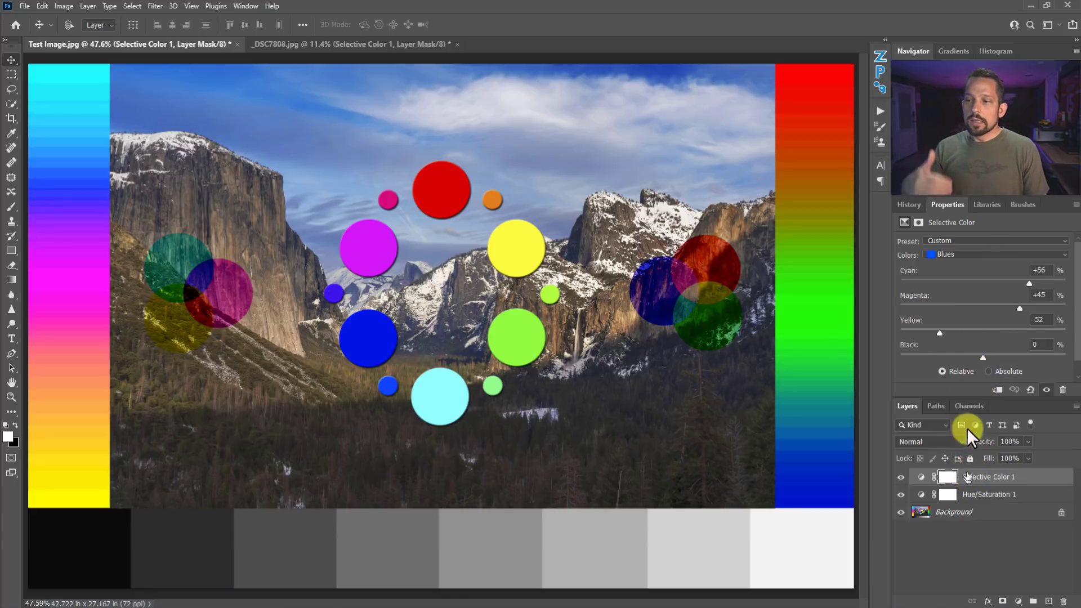
left_click(952, 254)
left_click(957, 264)
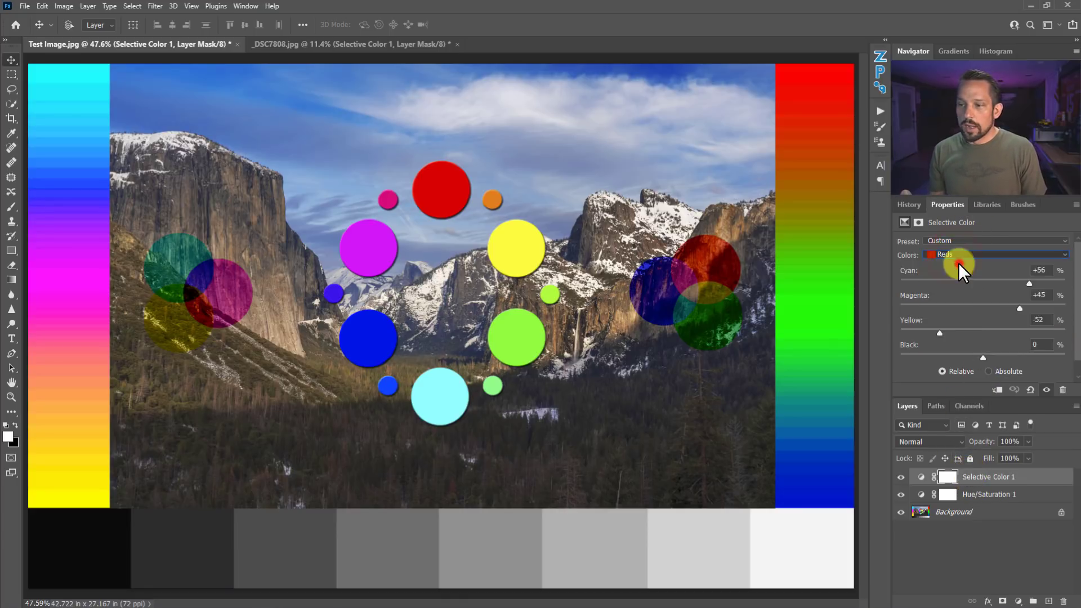
left_click_drag(984, 278, 950, 281)
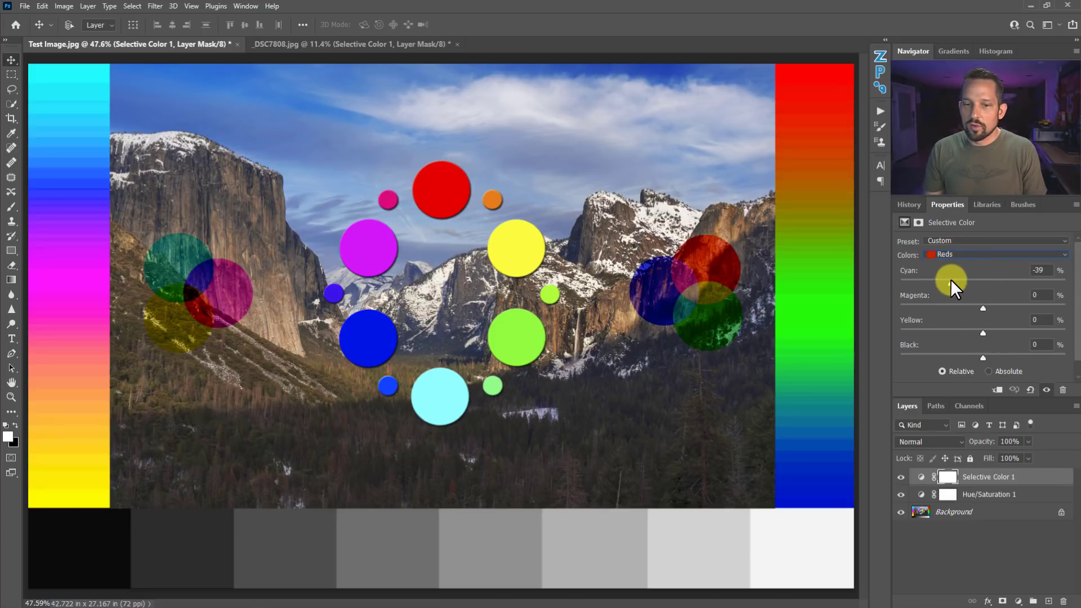
left_click_drag(220, 245, 315, 201)
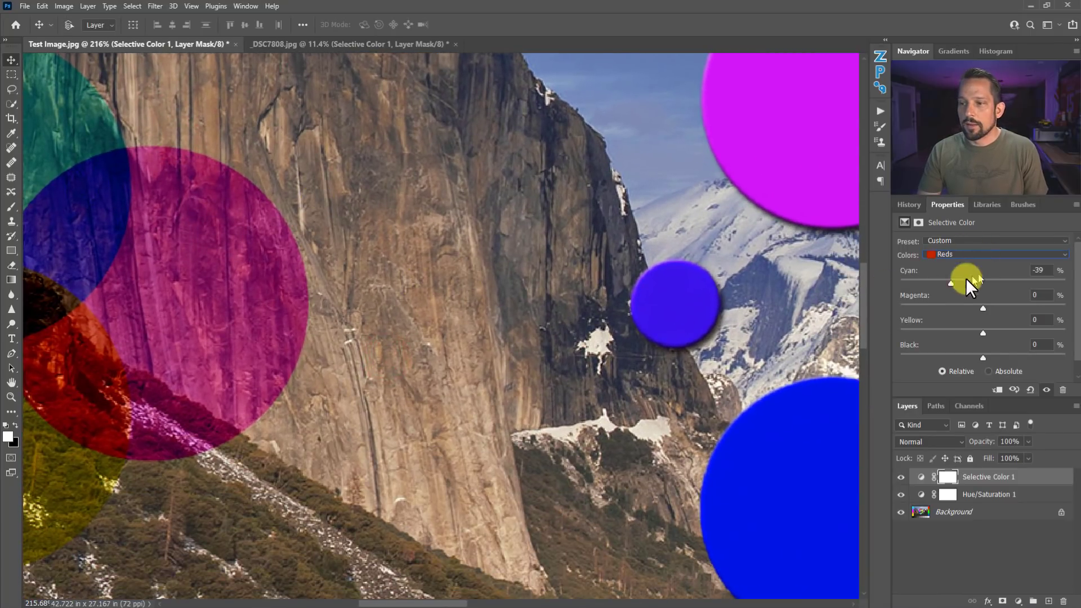
left_click_drag(937, 275, 913, 269)
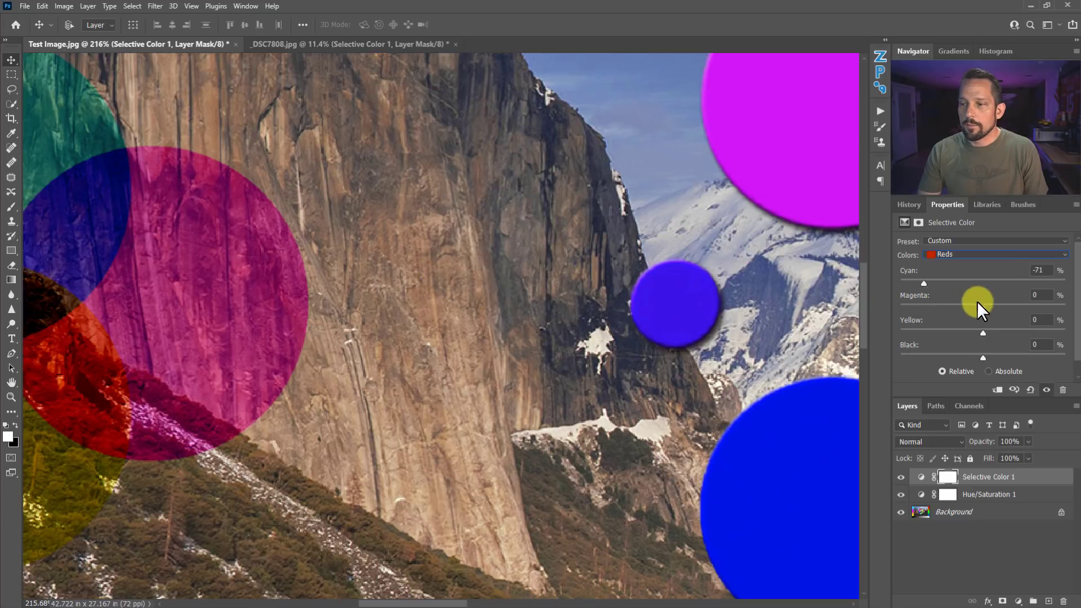
left_click_drag(981, 305, 981, 331)
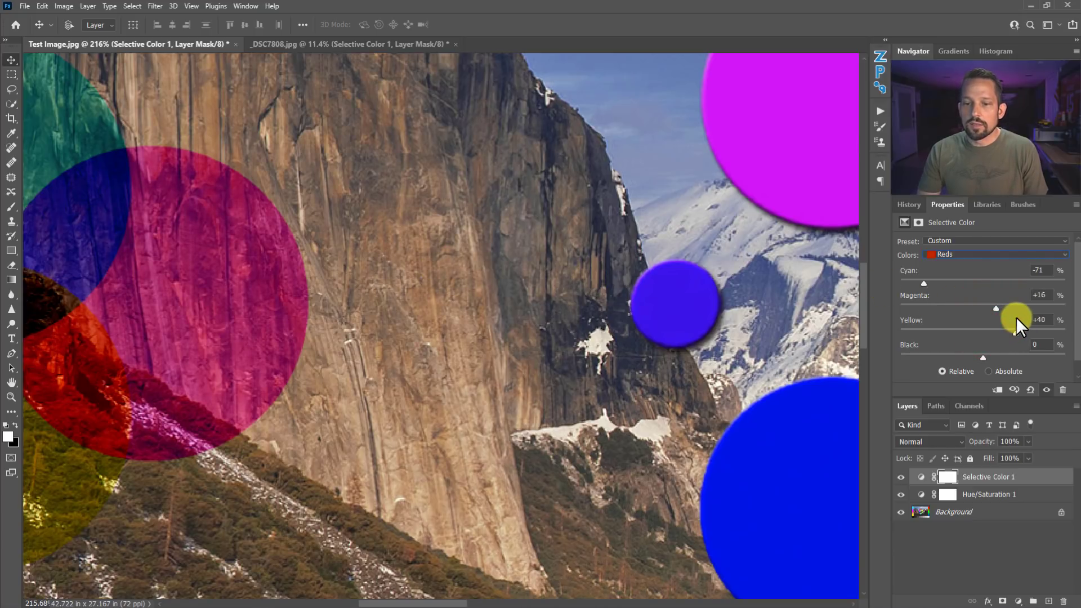
Fit the image on screen and compare it with and without the Selective Color layer.
right_click(519, 280)
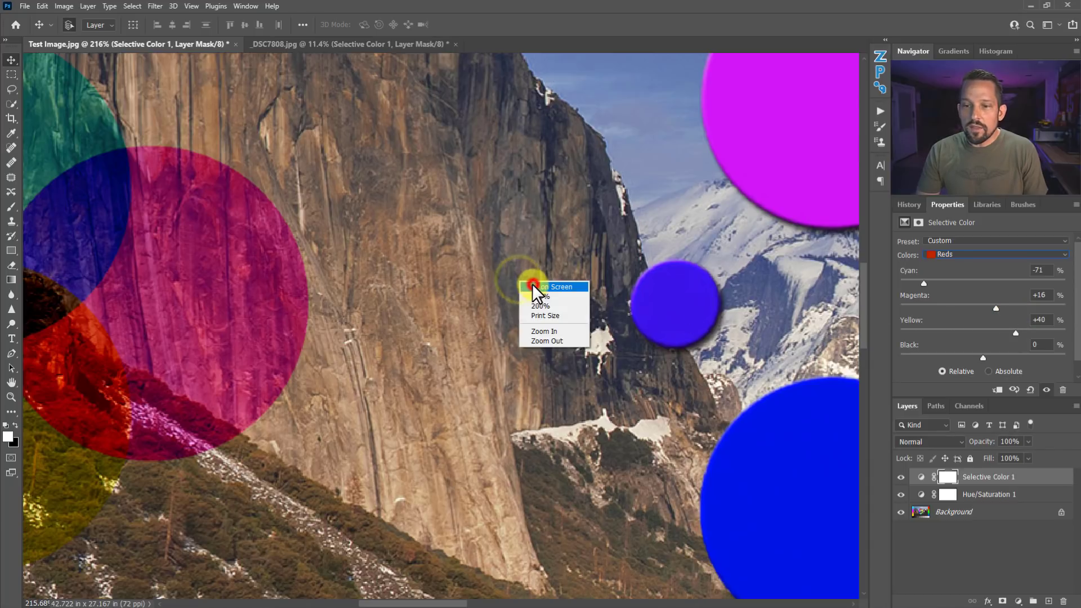
left_click(548, 287)
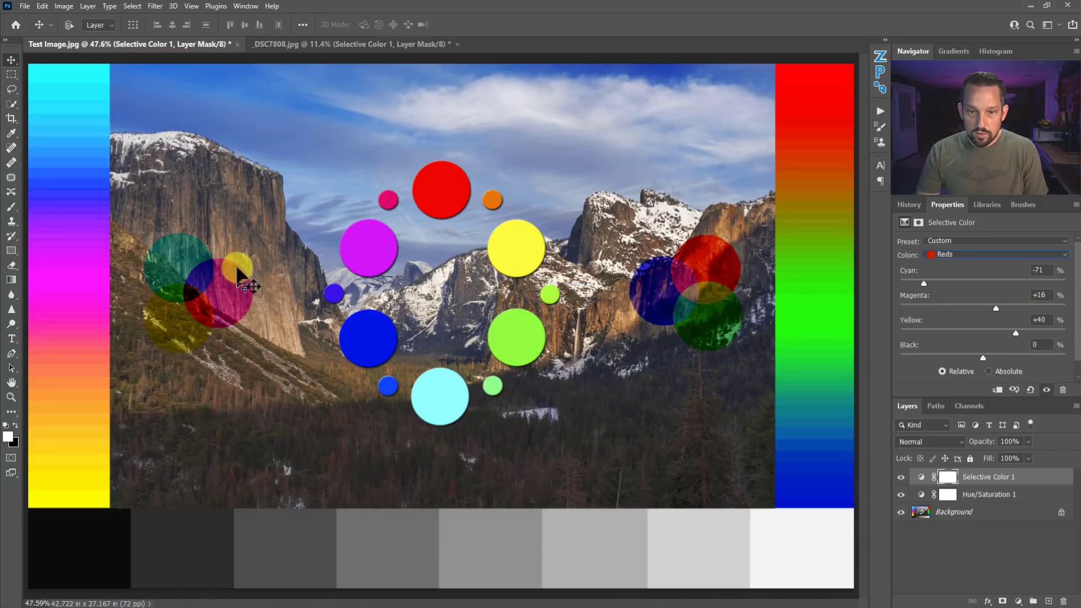
left_click(901, 477)
left_click(901, 477)
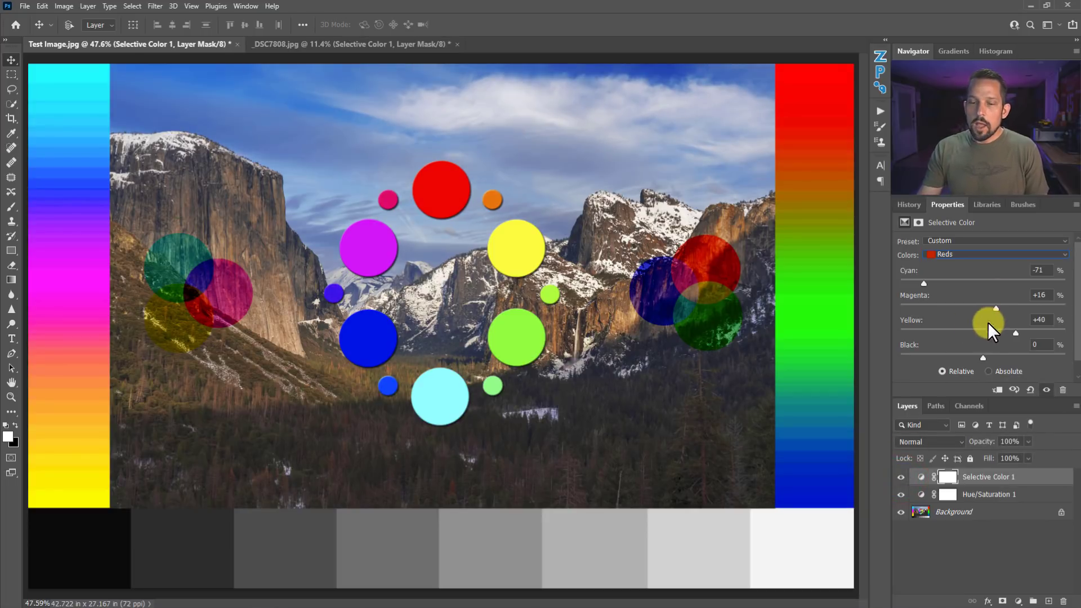
Target the Hue/Saturation layer's Reds by sampling the cliff face, and set Saturation to +22.
left_click(995, 494)
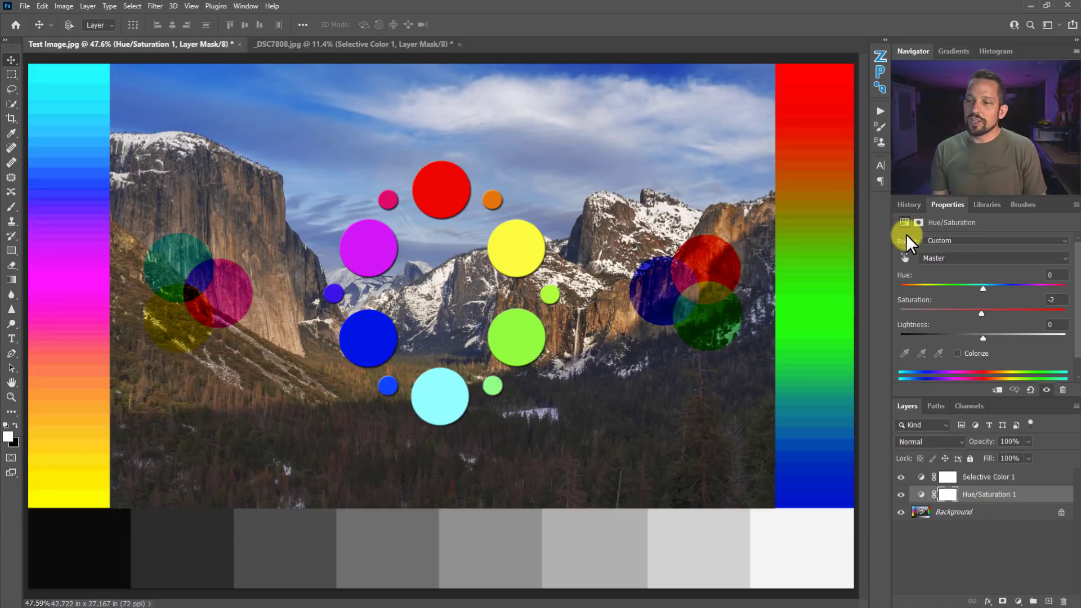
left_click(905, 258)
left_click(278, 293)
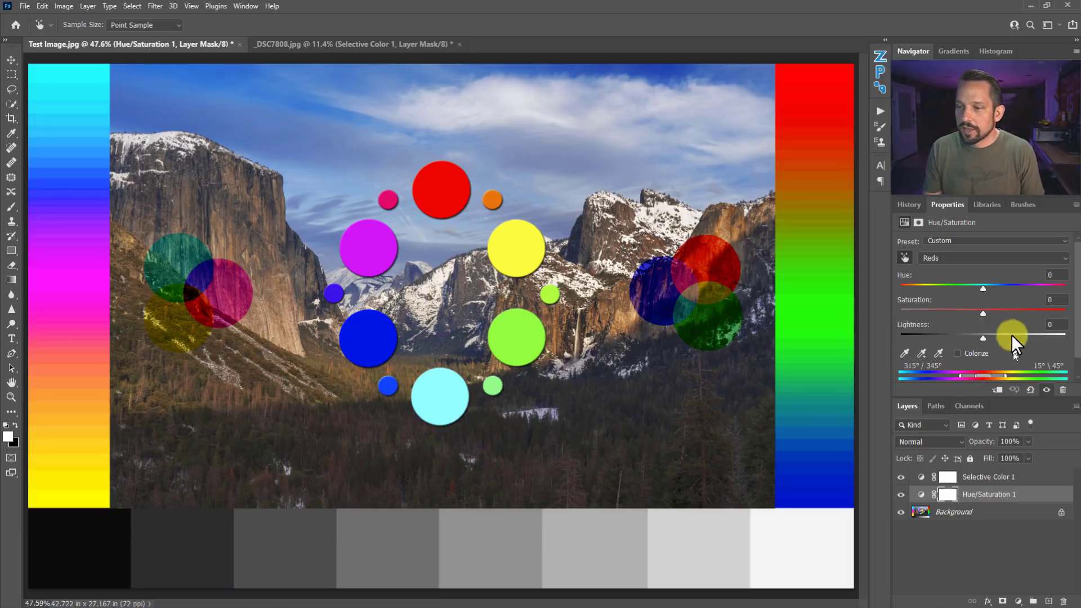
left_click_drag(983, 310, 1000, 308)
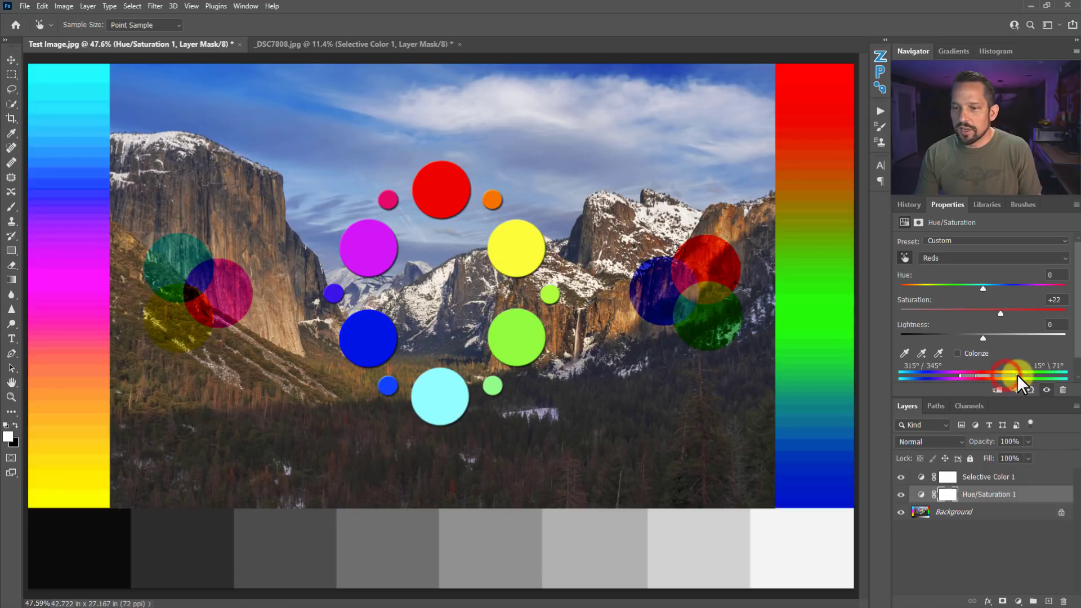
Widen the Hue/Saturation layer's Reds range to 284°/345° and 65°\111°, and compare the image with and without that layer.
left_click_drag(1035, 375, 950, 385)
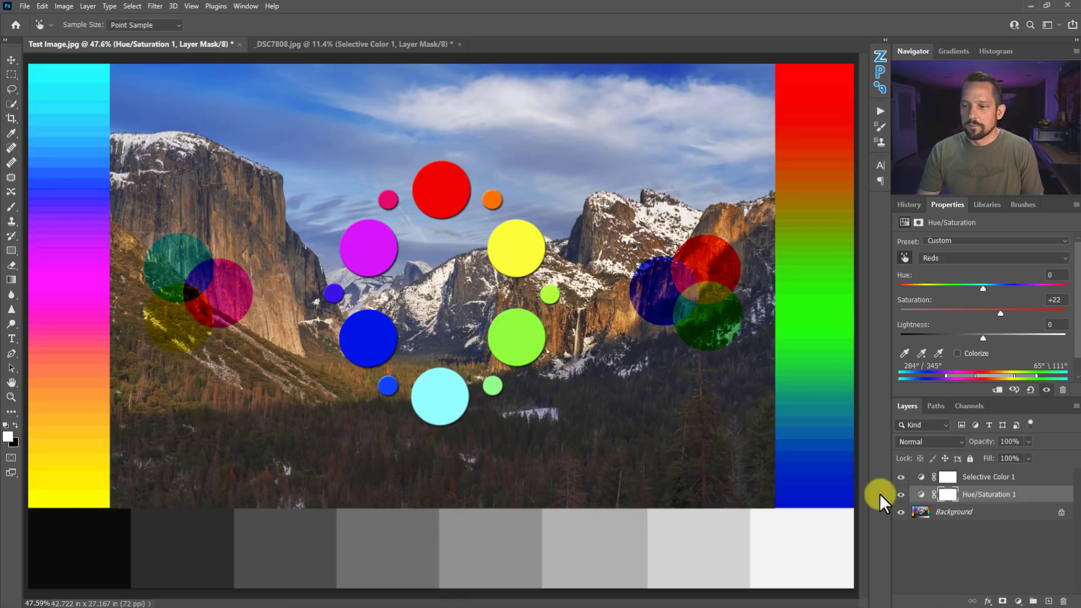
left_click_drag(276, 304, 478, 390)
left_click(900, 494)
left_click(900, 494)
left_click_drag(586, 362, 601, 372)
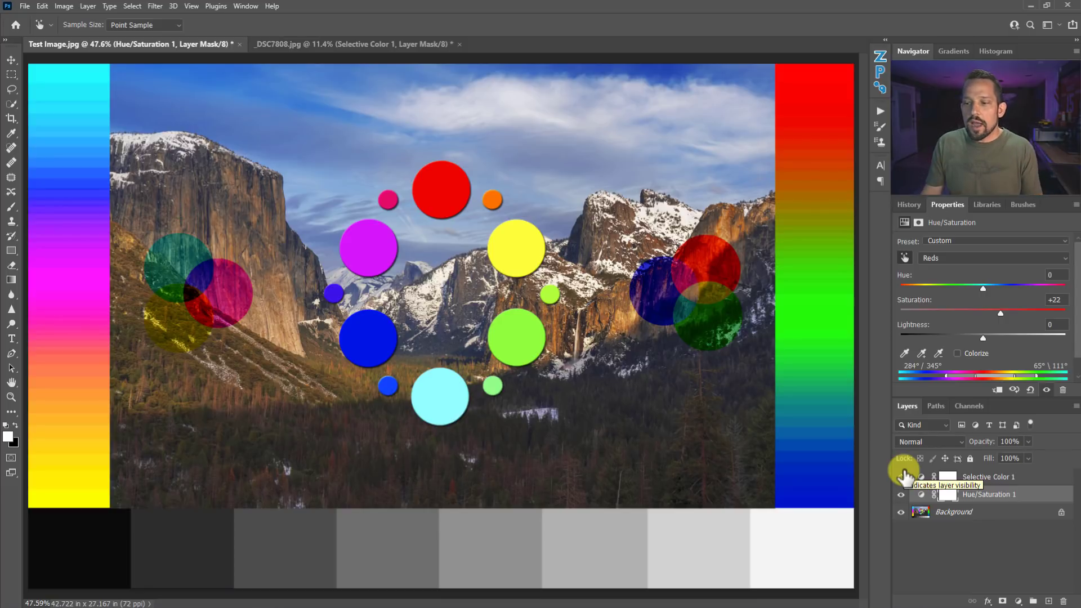
Set Yellow to +89 for the Reds in the Selective Color layer.
left_click(1000, 482)
key("v")
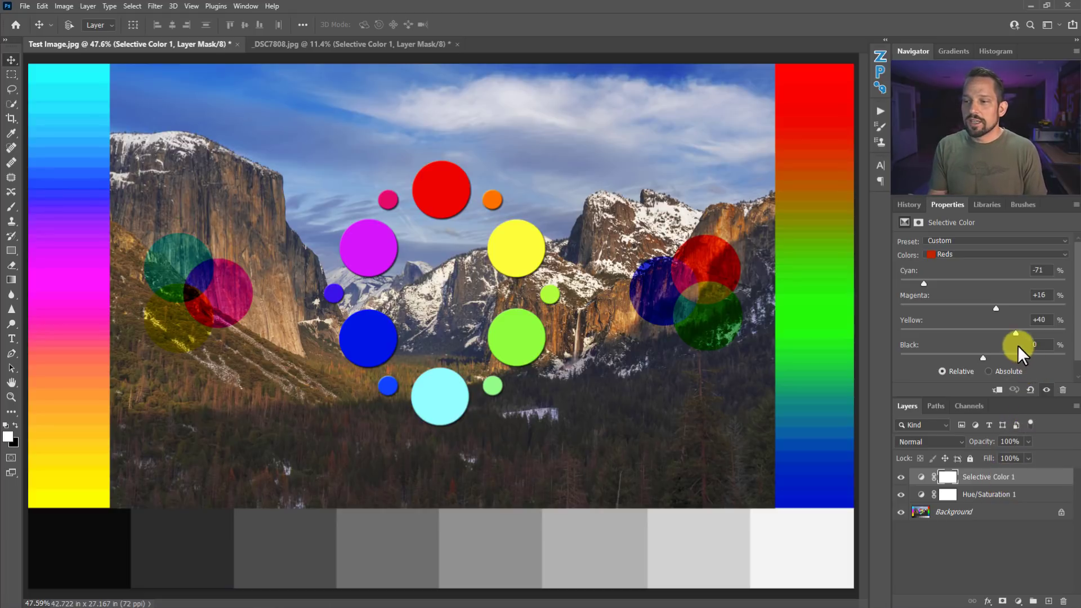
left_click_drag(1056, 326, 1055, 327)
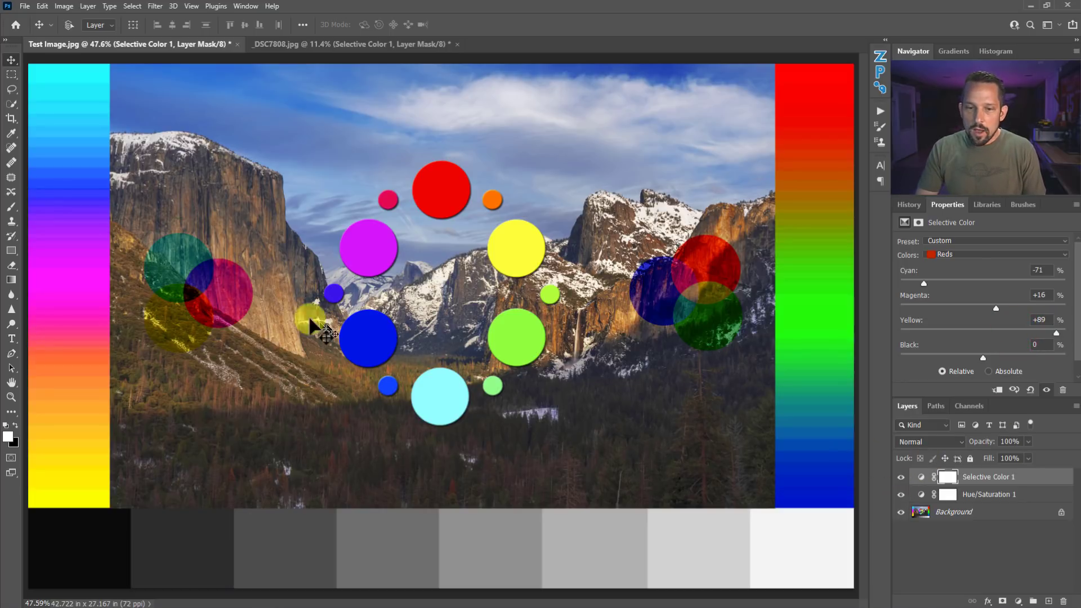
Compare the cliff close up with the Hue/Saturation and Selective Color layers hidden and shown, and fit the image on screen.
scroll(248, 280, "up", 5)
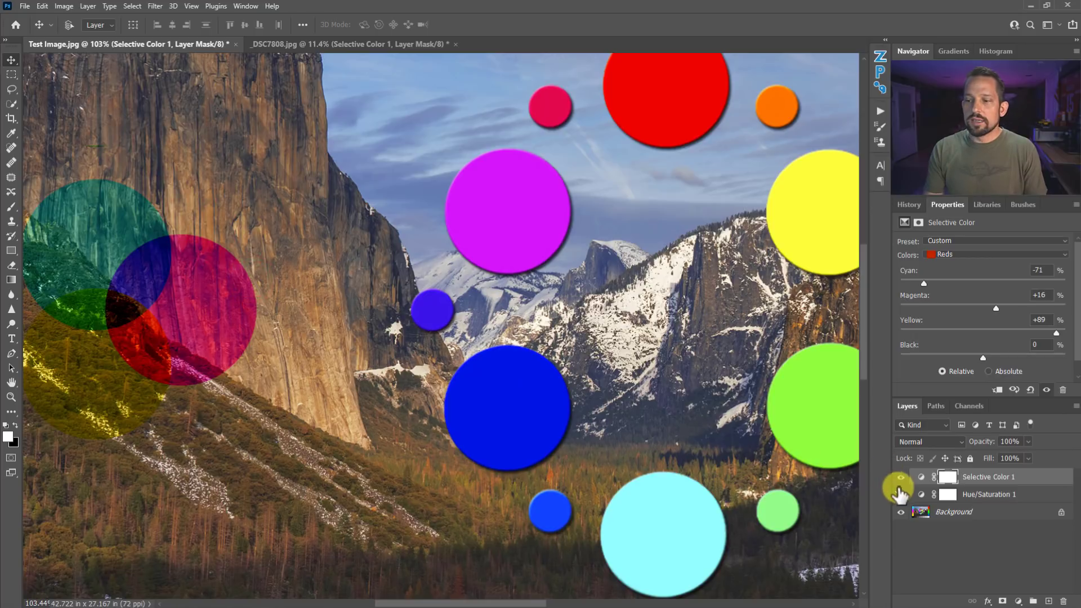
left_click(900, 495)
left_click(899, 495)
left_click(900, 495)
left_click(900, 494)
left_click(900, 495)
left_click(900, 495)
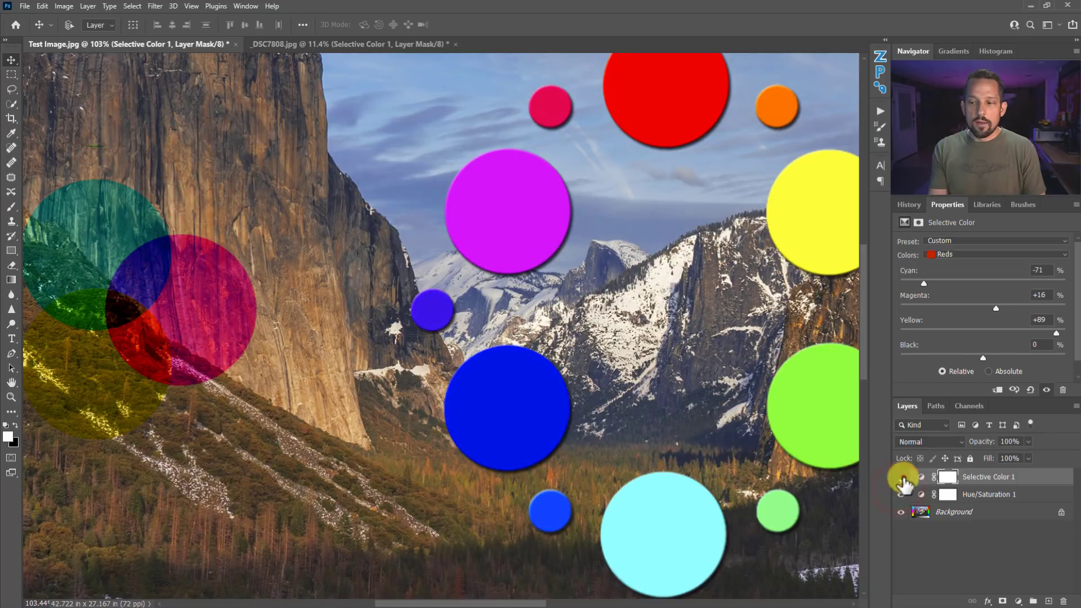
left_click(900, 478)
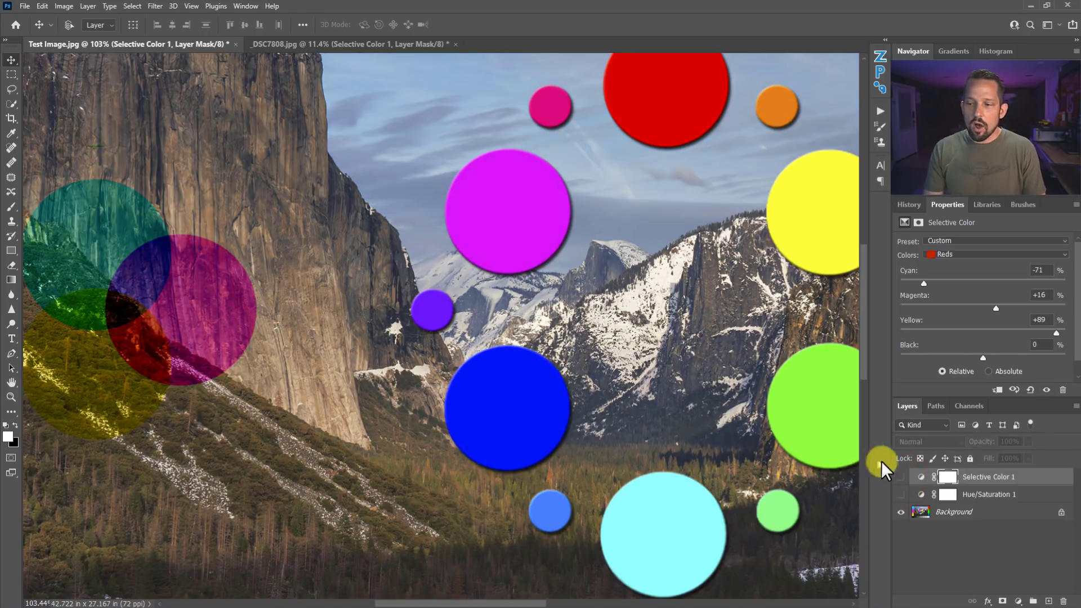
left_click(900, 477)
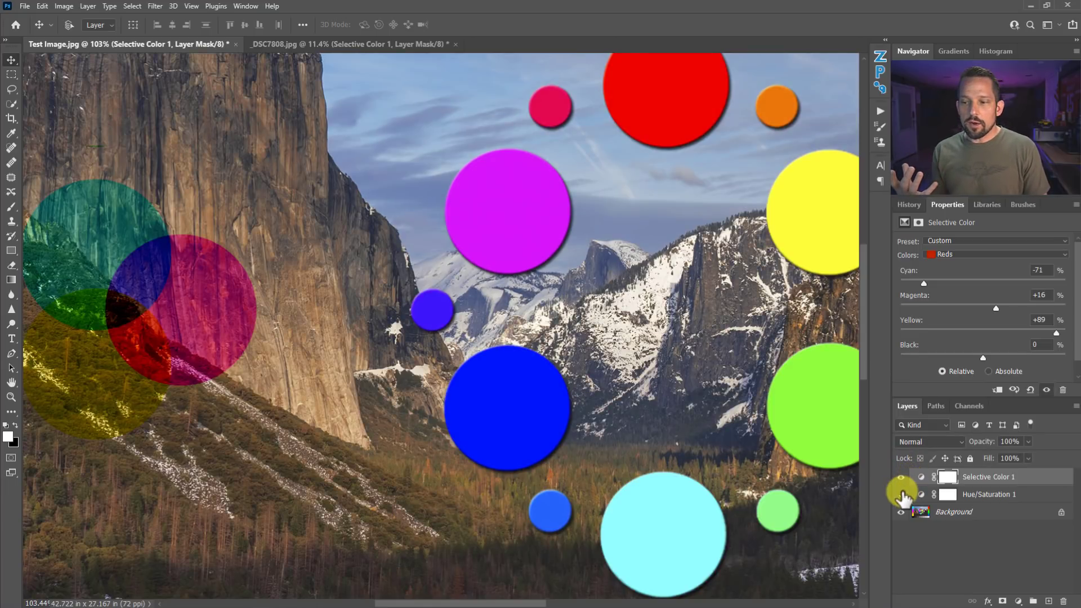
left_click(900, 494)
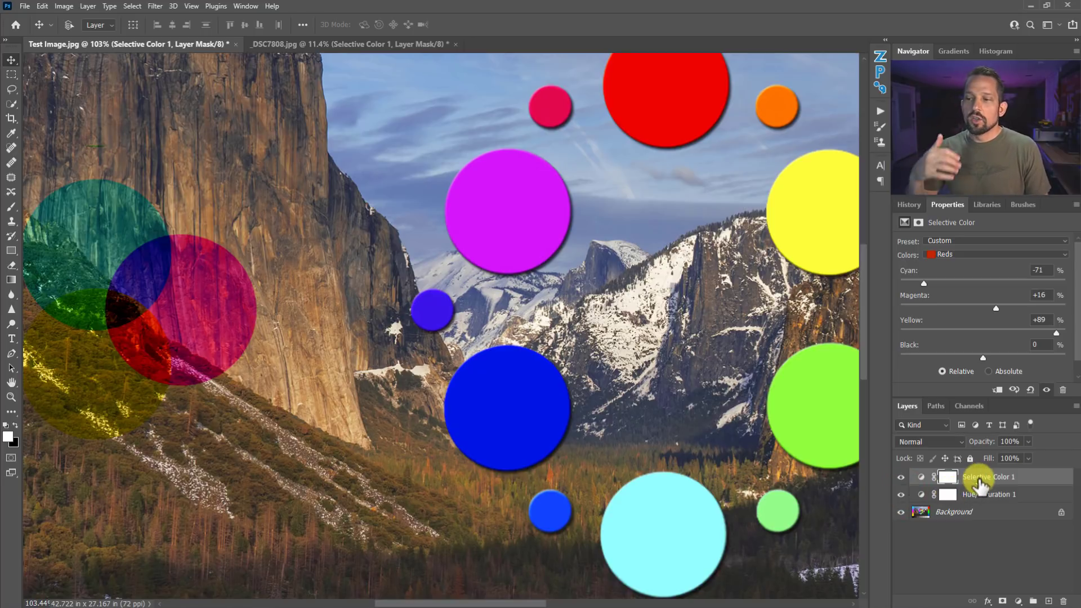
right_click(667, 356)
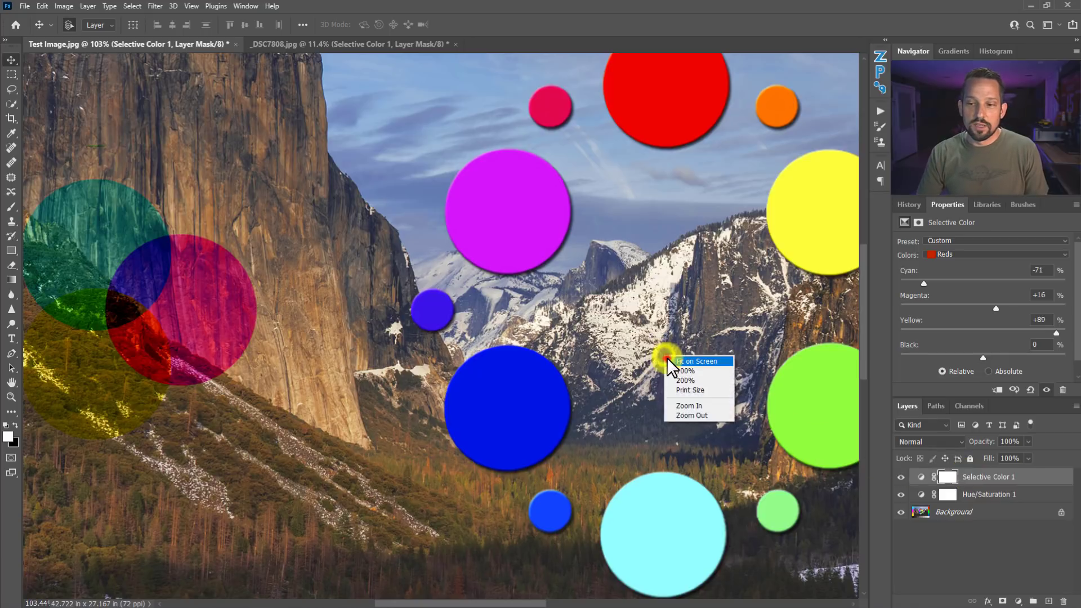
left_click(675, 361)
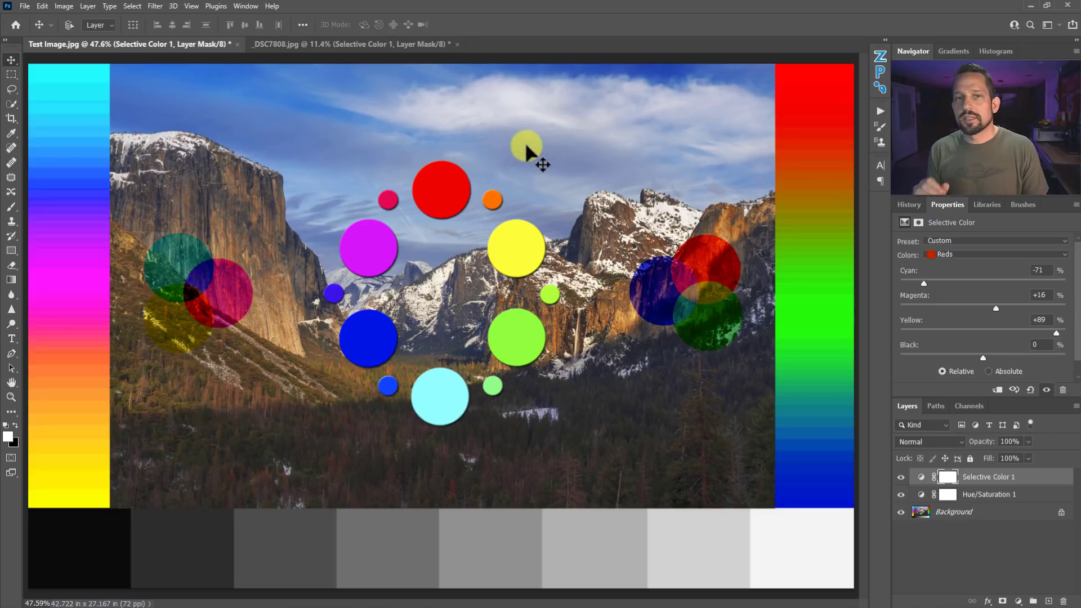
Switch to _DSC7808.jpg and compare the red hills close up with and without the Selective Color layer.
left_click(383, 49)
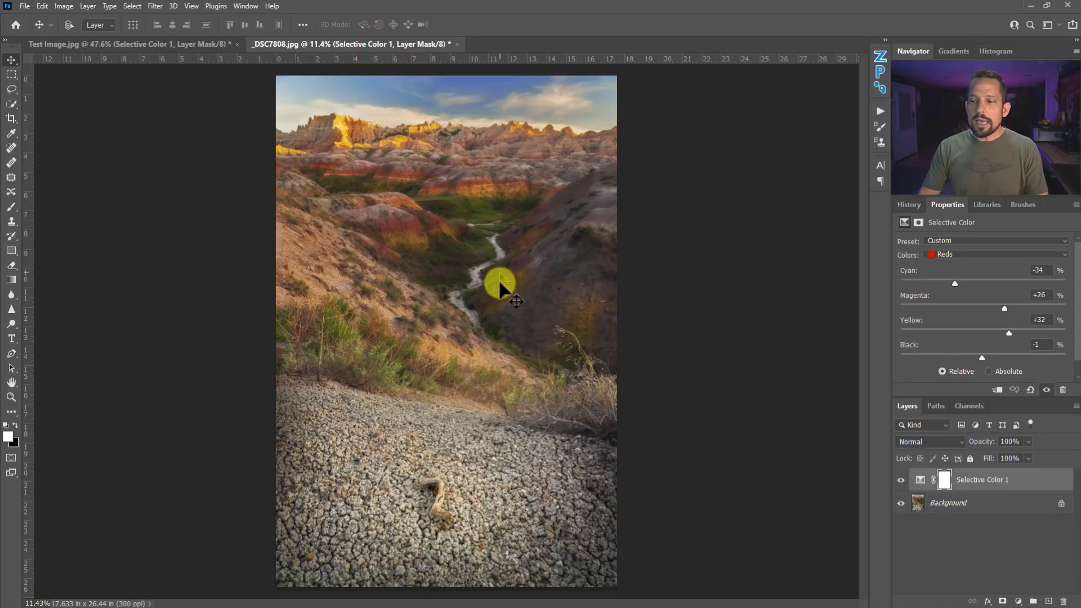
left_click(459, 174)
left_click_drag(477, 181, 507, 193)
left_click_drag(679, 246, 849, 458)
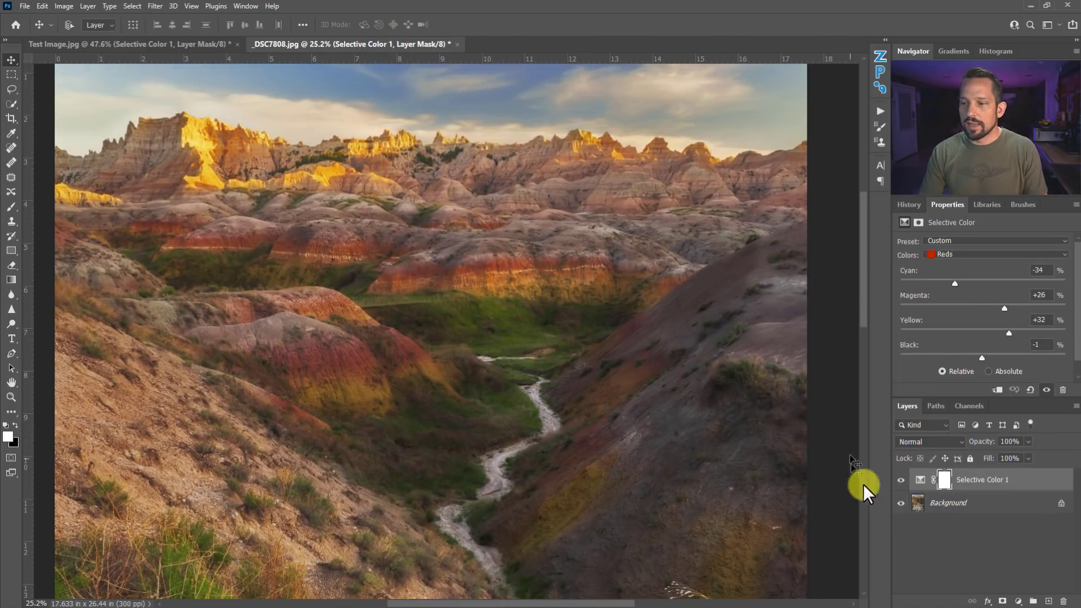
left_click(900, 479)
left_click_drag(443, 306, 489, 306)
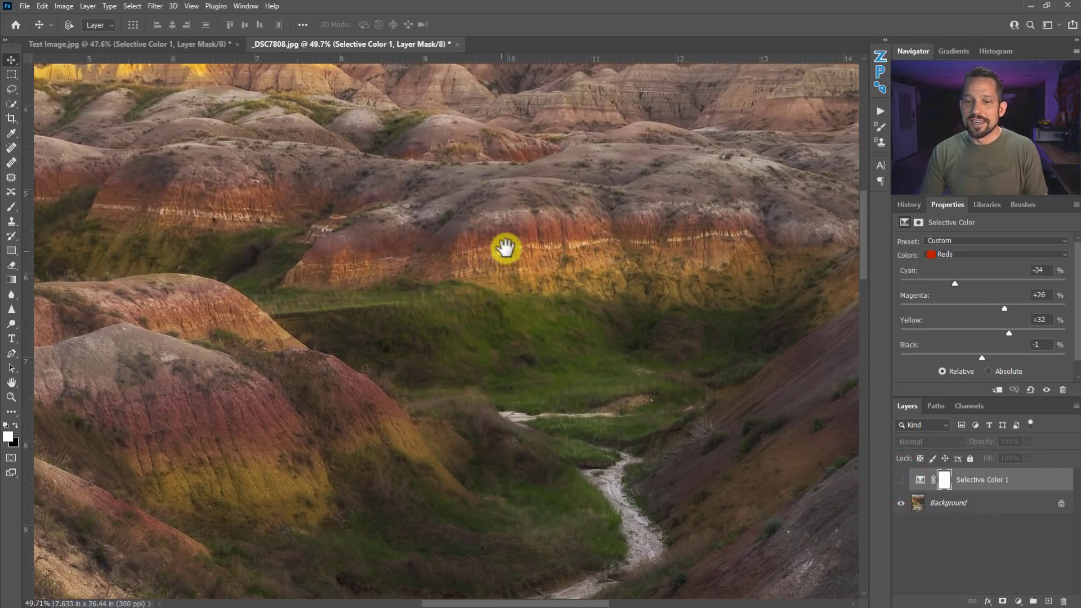
left_click(903, 482)
left_click(903, 481)
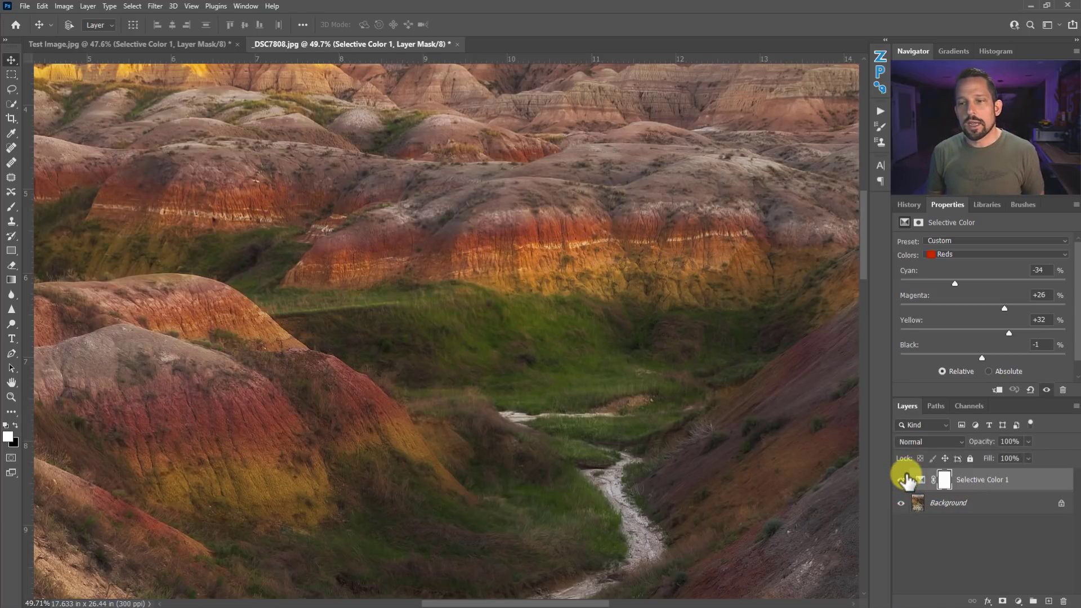